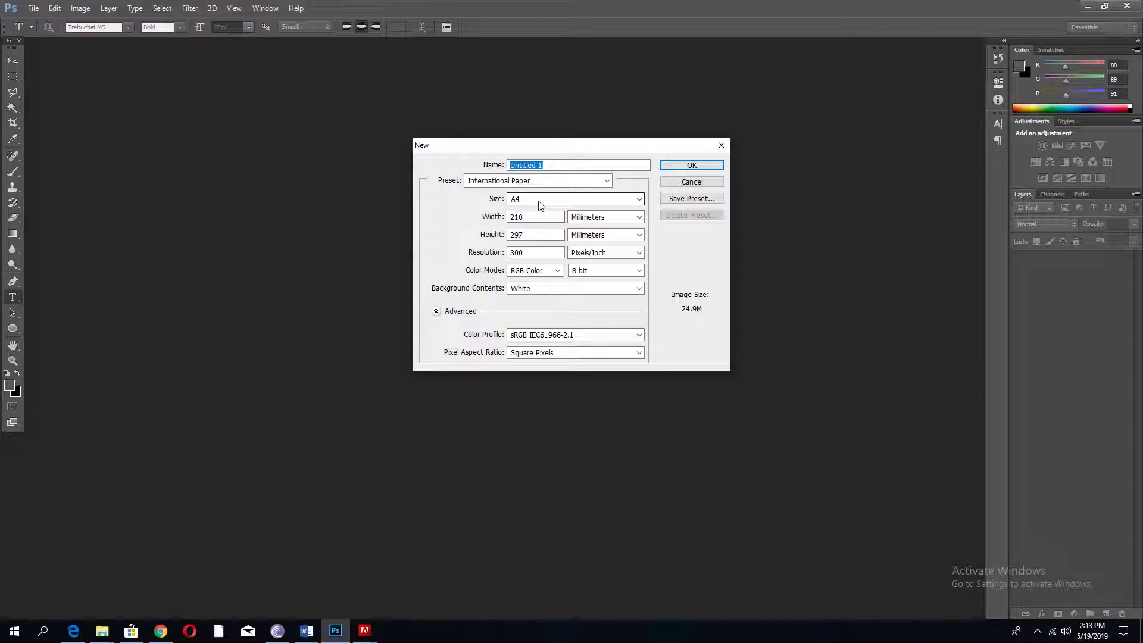
- Create a new white A4 document, 210 × 297 mm at 300 pixels/inch, in CMYK Color mode
{"action": "left_click", "coordinate": [531, 270]}
{"action": "left_click", "coordinate": [529, 311]}
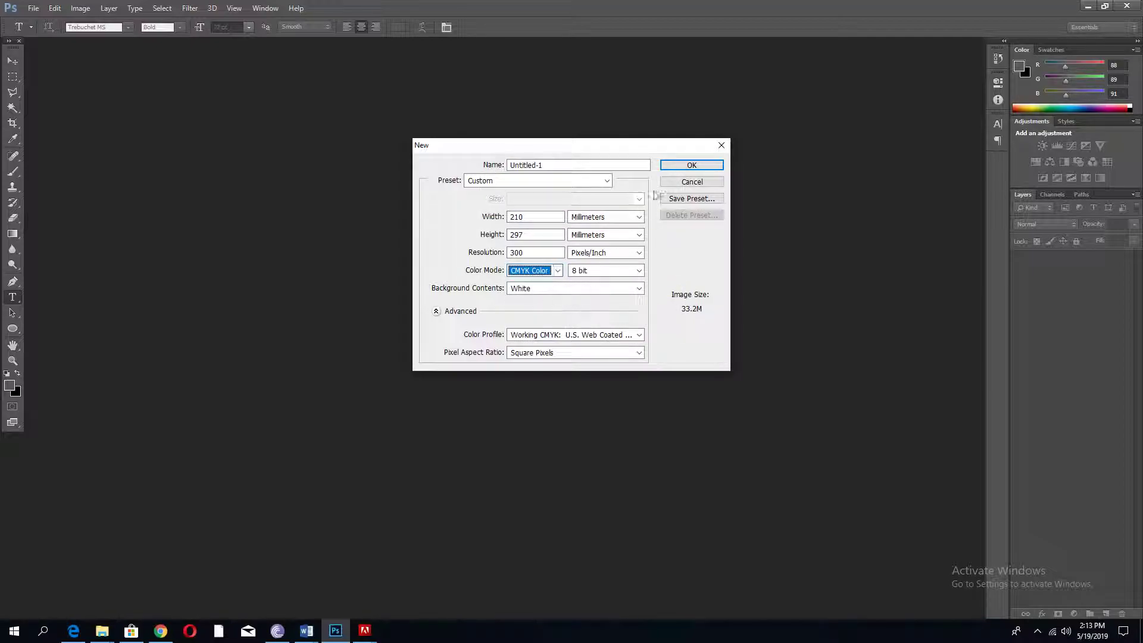
{"action": "left_click", "coordinate": [691, 165]}
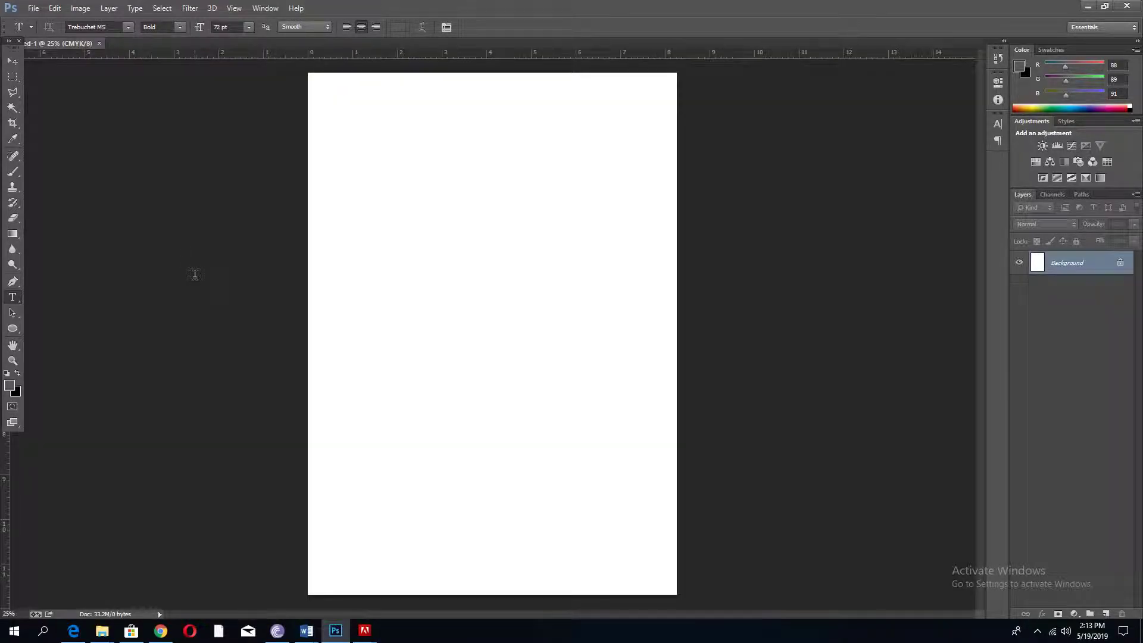
{"action": "left_click", "coordinate": [13, 61]}
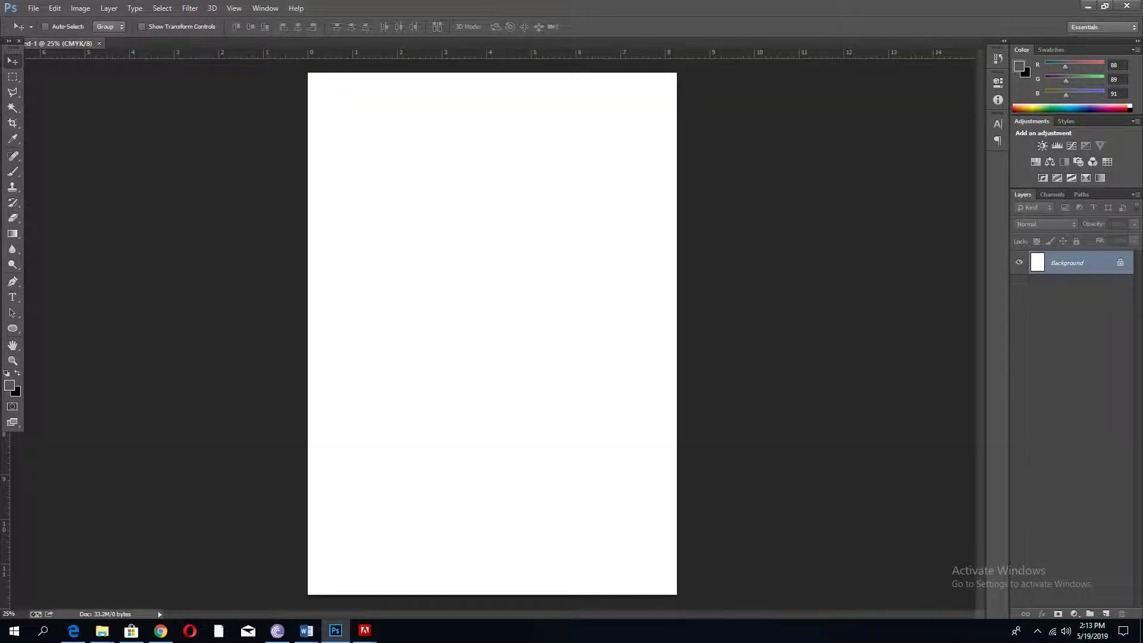
{"action": "left_click", "coordinate": [13, 296]}
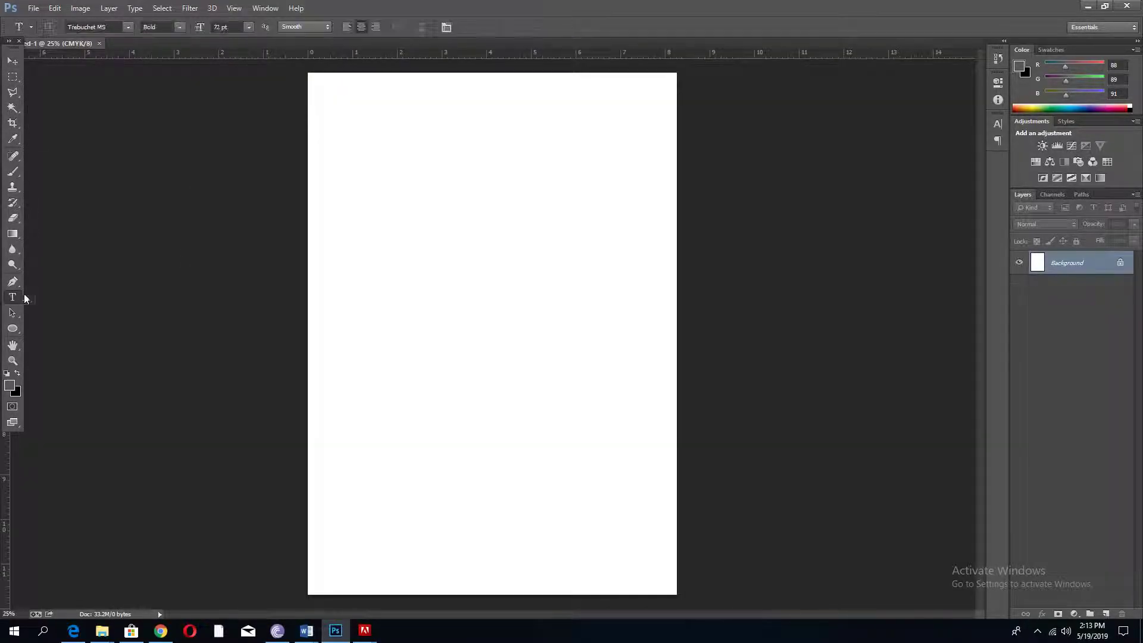
{"action": "left_click", "coordinate": [442, 238]}
{"action": "type", "text": "MOUN"}
{"action": "key", "text": "ctrl+a"}
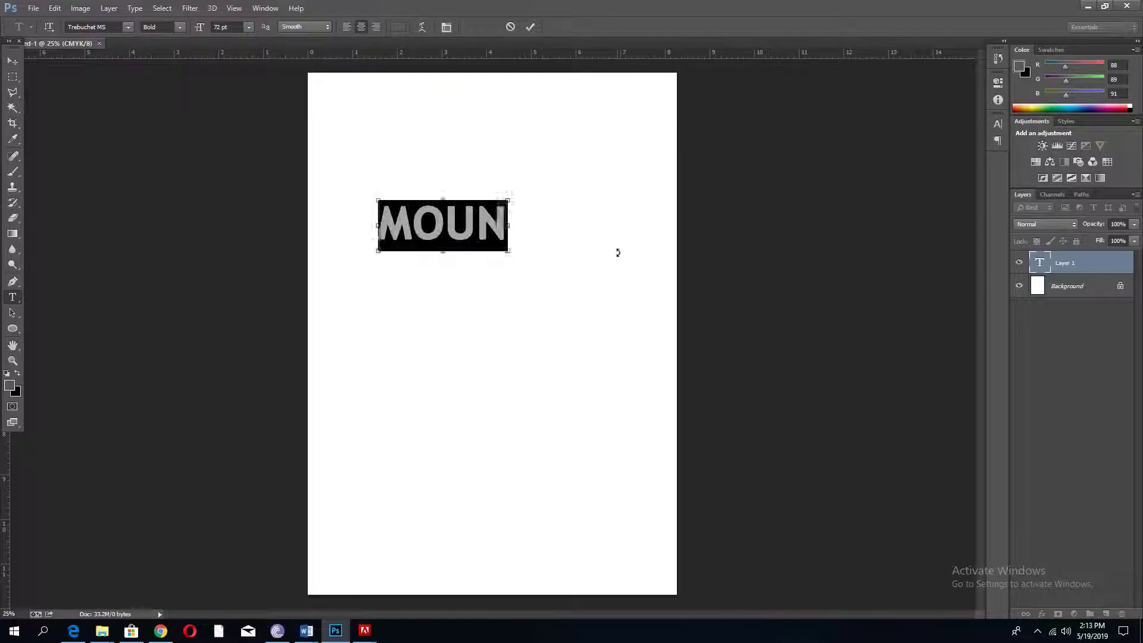
{"action": "type", "text": "DEIGNING A"}
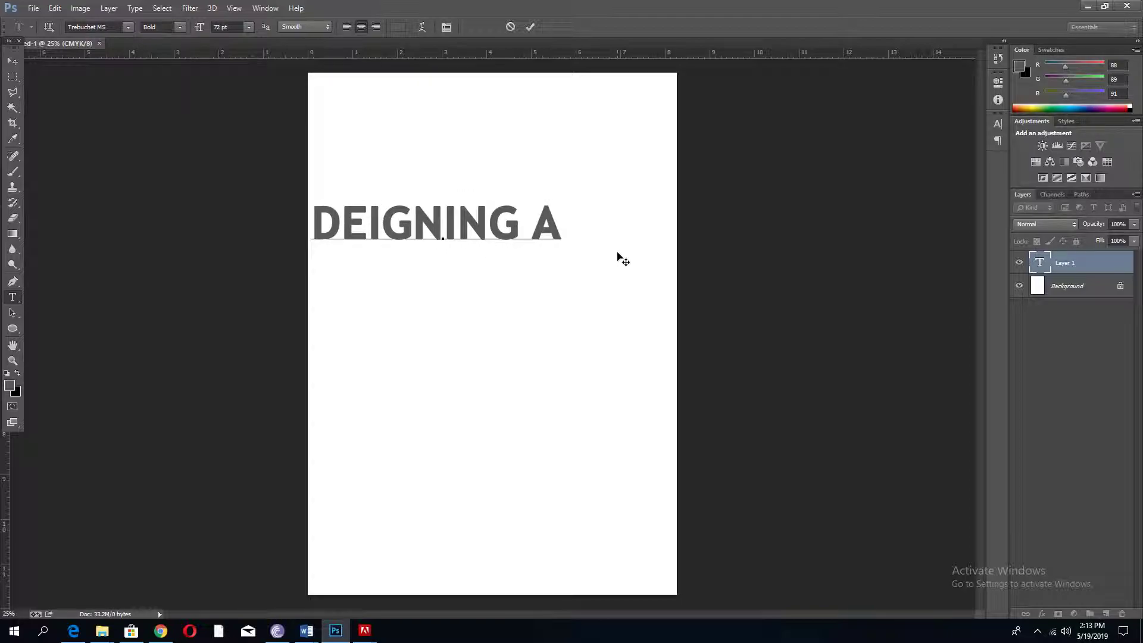
{"action": "key", "text": "BackSpace"}
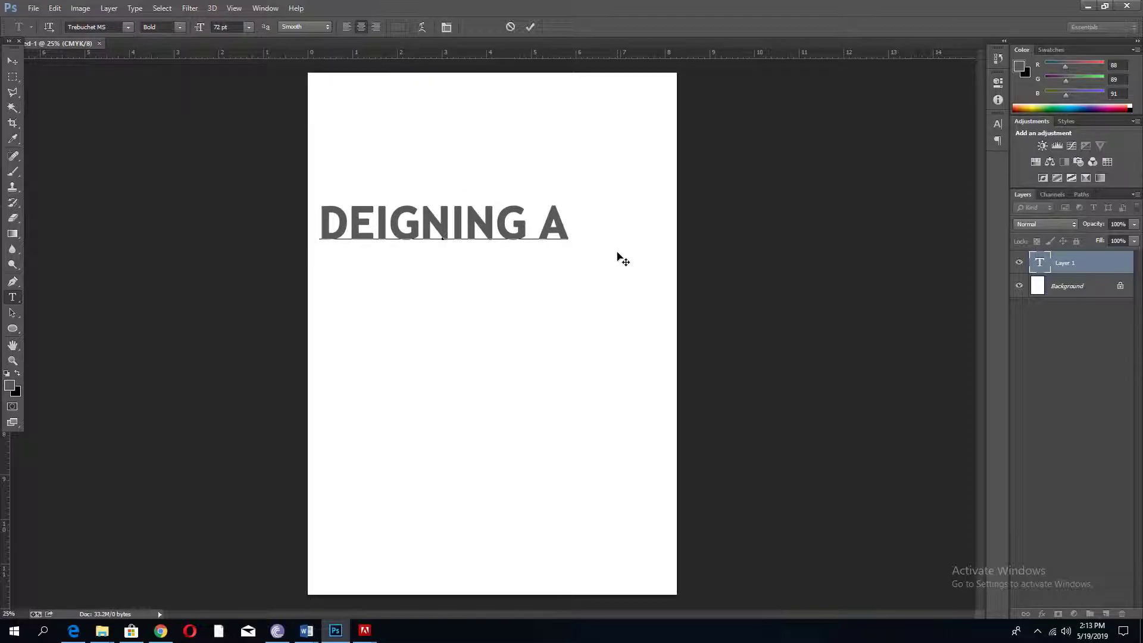
{"action": "key", "text": "Return"}
{"action": "type", "text": "LOGO"}
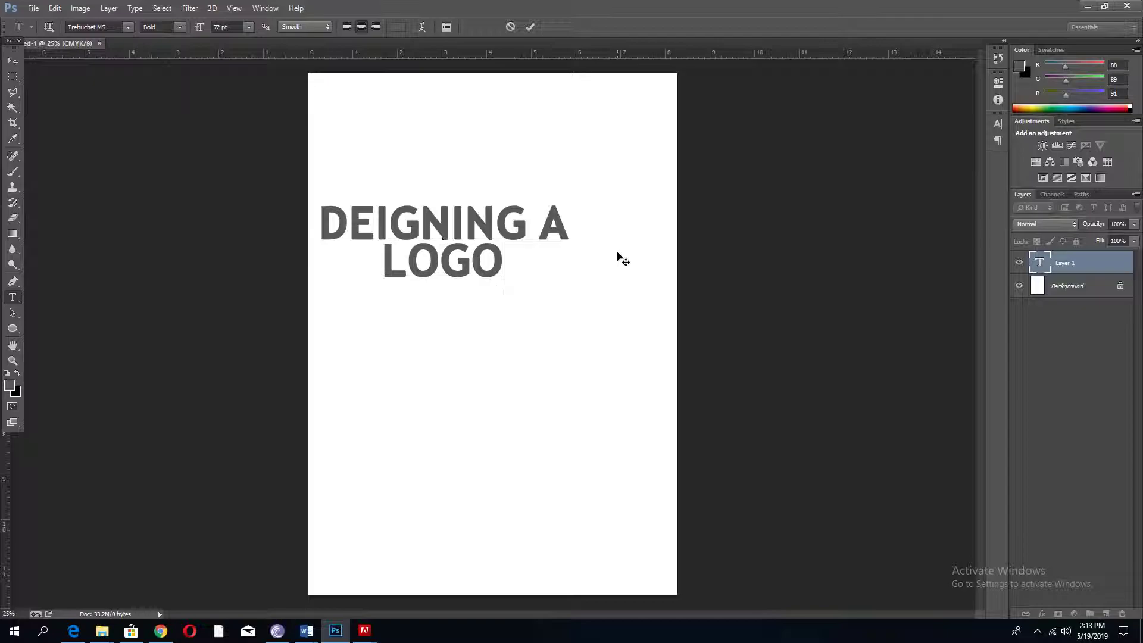
{"action": "key", "text": "ctrl+a"}
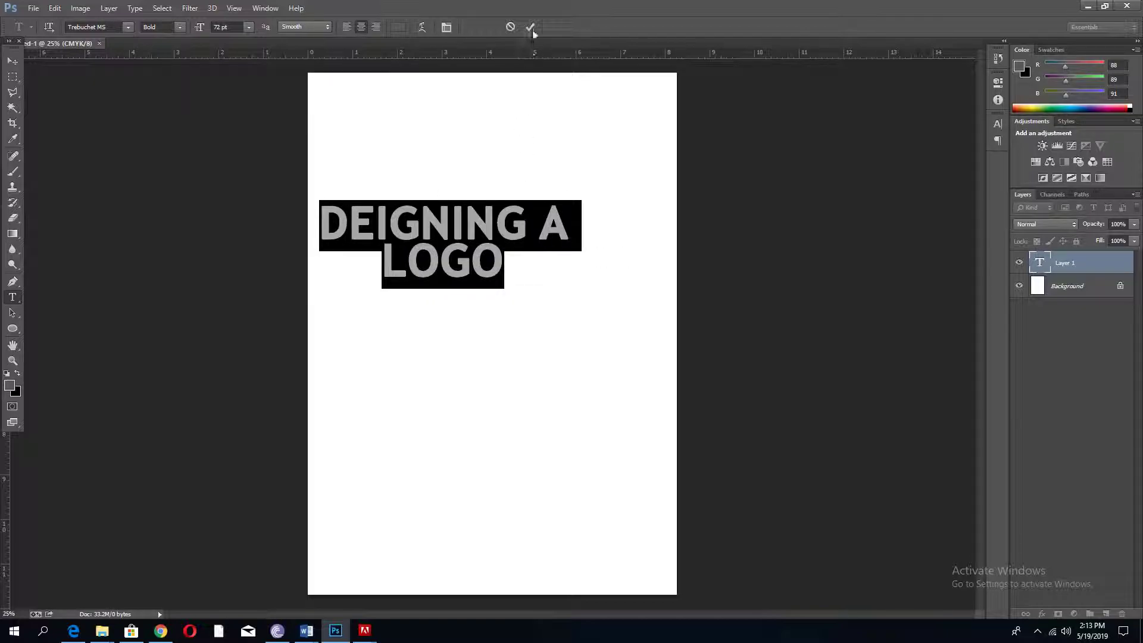
{"action": "type", "text": "LETS "}
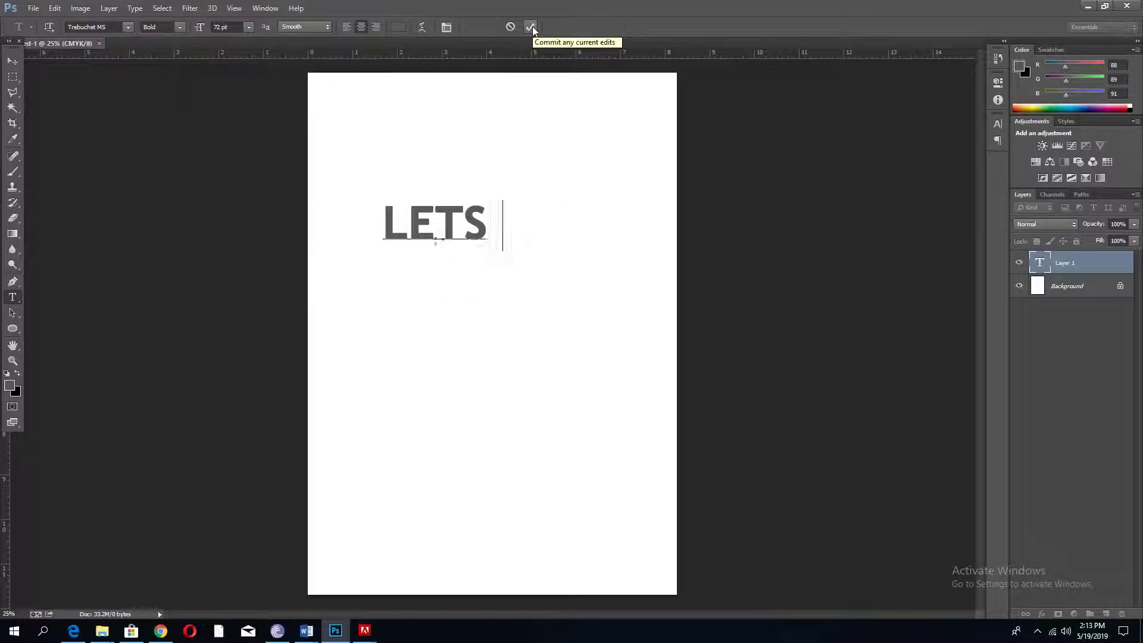
{"action": "type", "text": "START"}
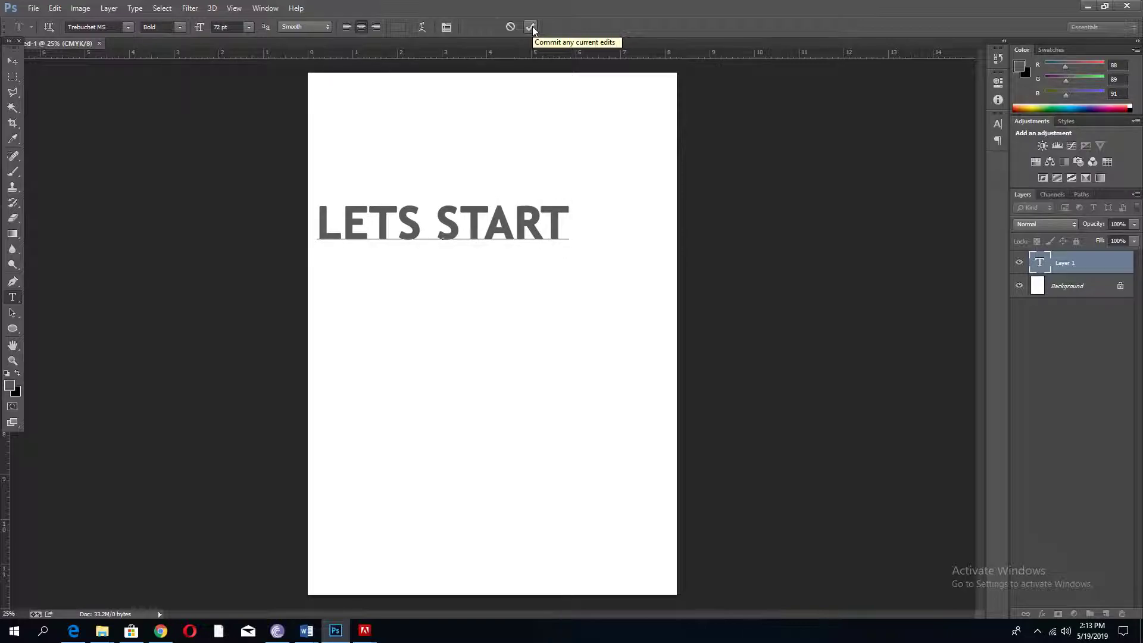
{"action": "type", "text": "!"}
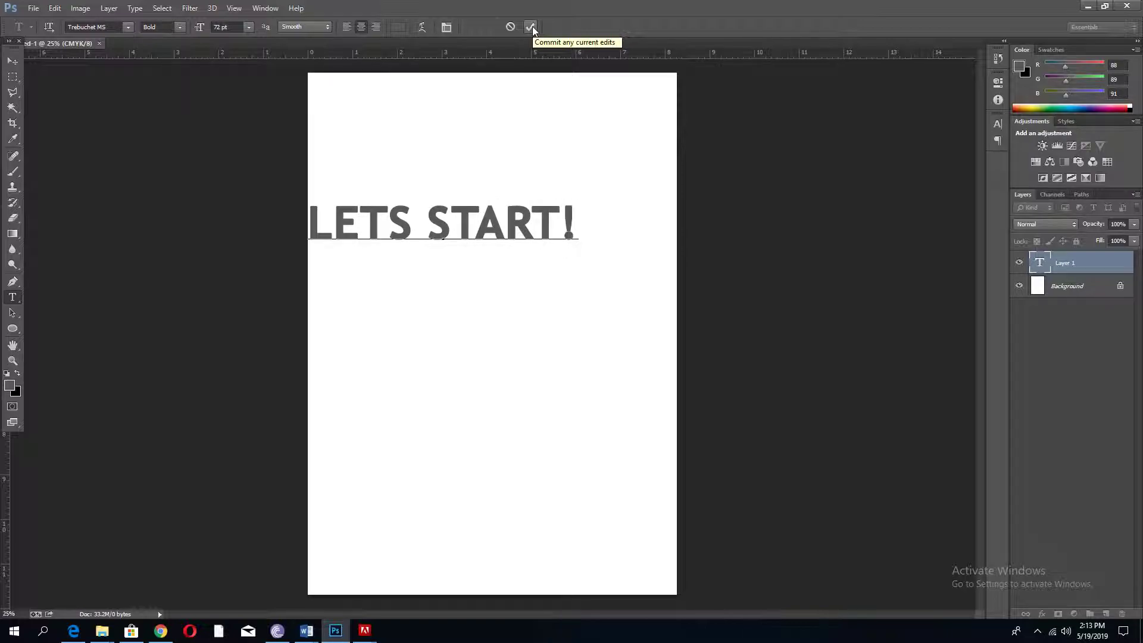
{"action": "left_click", "coordinate": [531, 27]}
{"action": "key", "text": "v"}
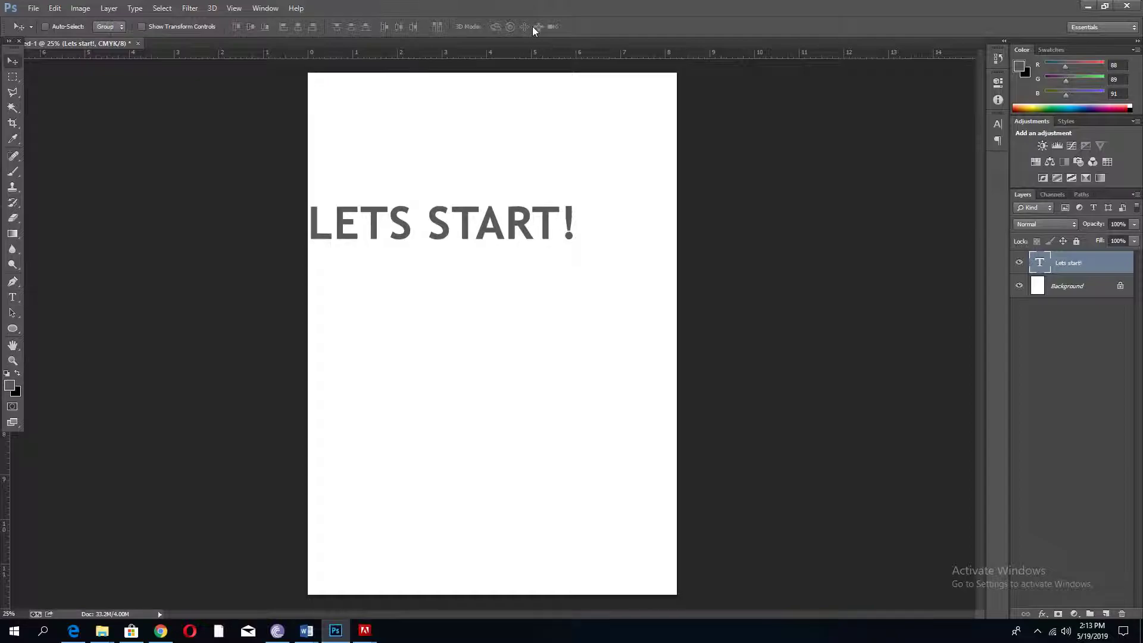
{"action": "key", "text": "Delete"}
- Start a new text object in the upper half of the page with the letter M
{"action": "key", "text": "t"}
{"action": "left_click", "coordinate": [429, 265]}
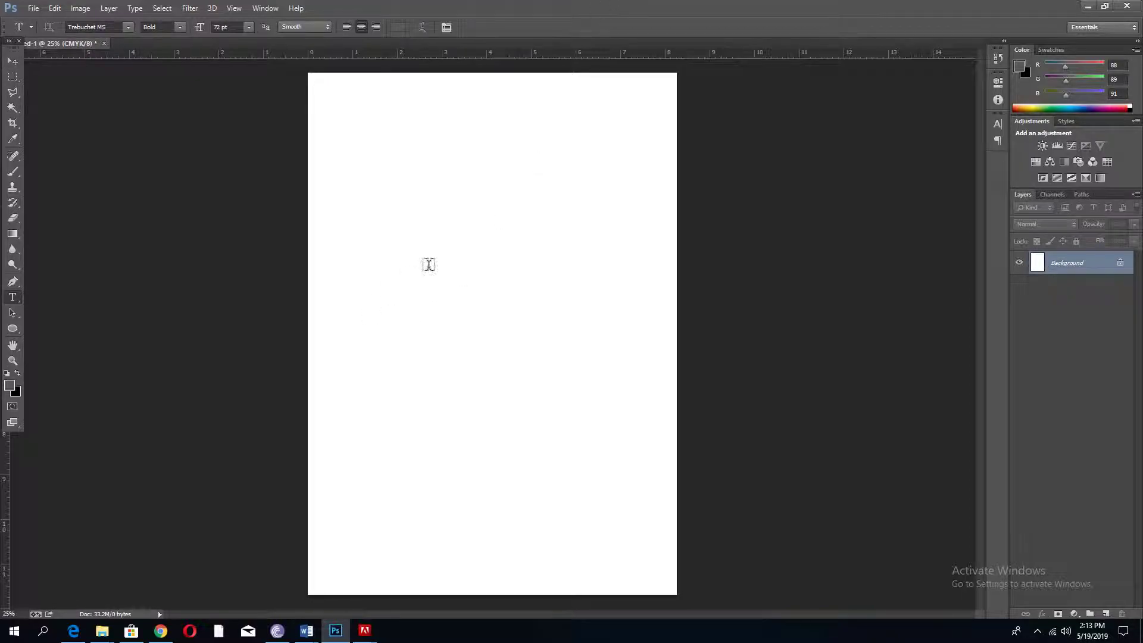
{"action": "type", "text": "MOUN"}
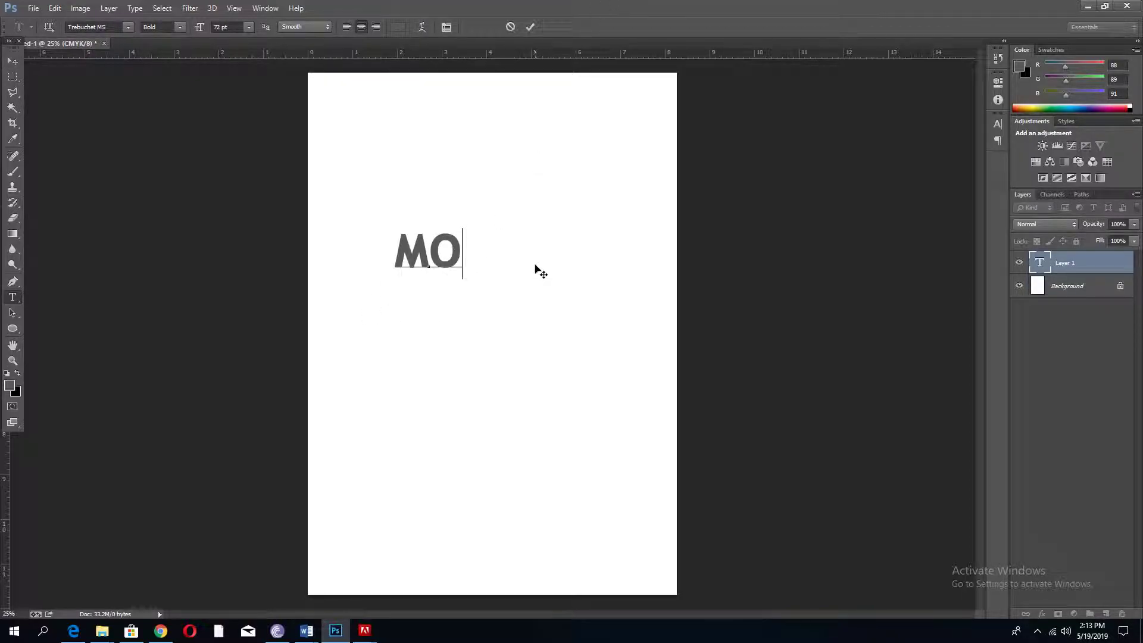
{"action": "key", "text": "BackSpace"}
{"action": "key", "text": "BackSpace"}
{"action": "key", "text": "BackSpace"}
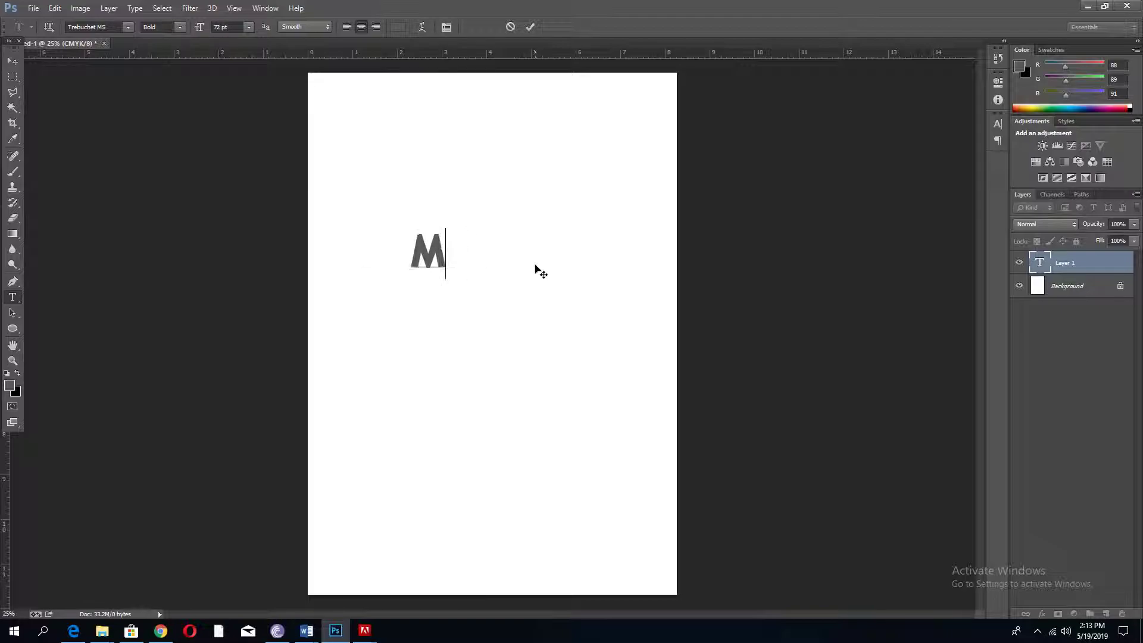
{"action": "type", "text": "OUNTT"}
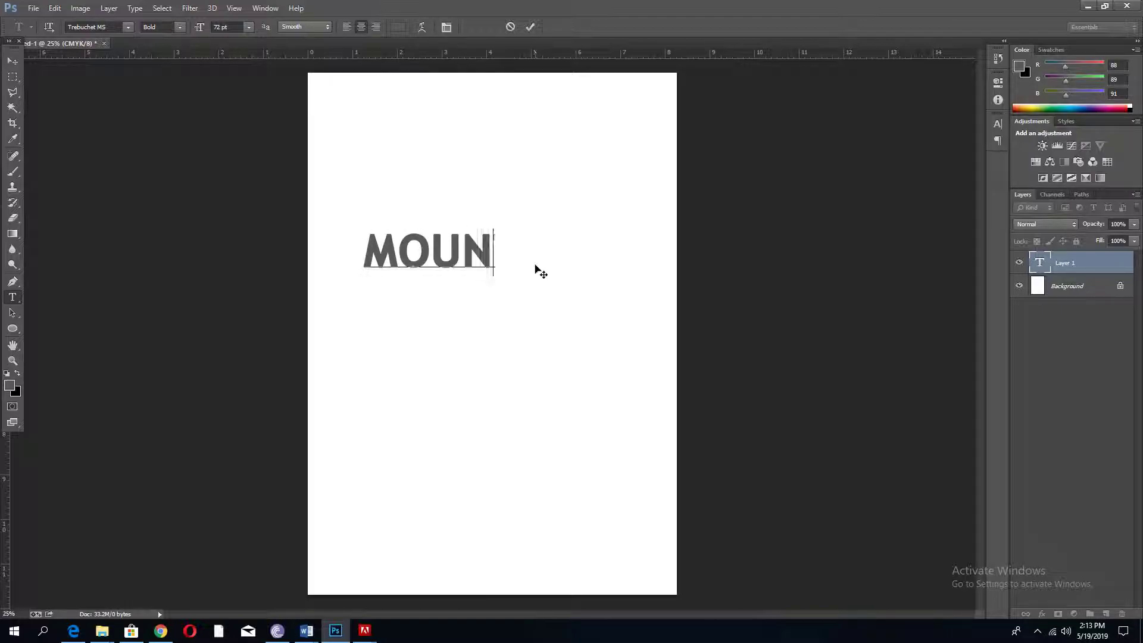
{"action": "key", "text": "BackSpace"}
{"action": "key", "text": "BackSpace"}
{"action": "key", "text": "BackSpace"}
{"action": "key", "text": "BackSpace"}
{"action": "key", "text": "BackSpace"}
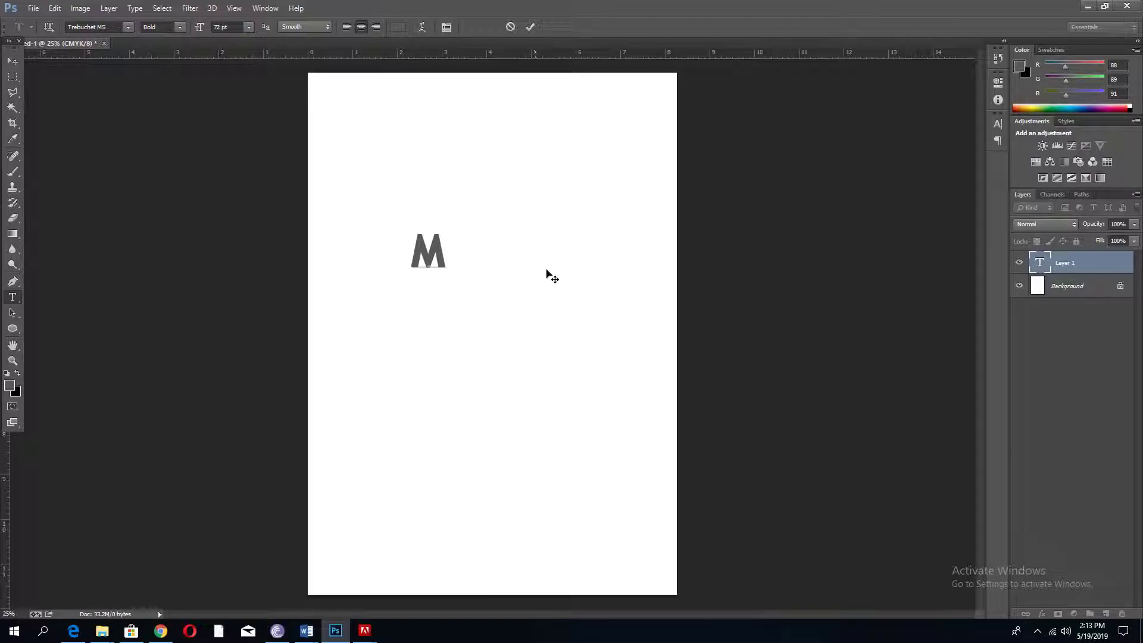
- Show the character settings and replace the text with MOUNTAIN and WRANGLER on two lines
{"action": "left_click", "coordinate": [998, 124]}
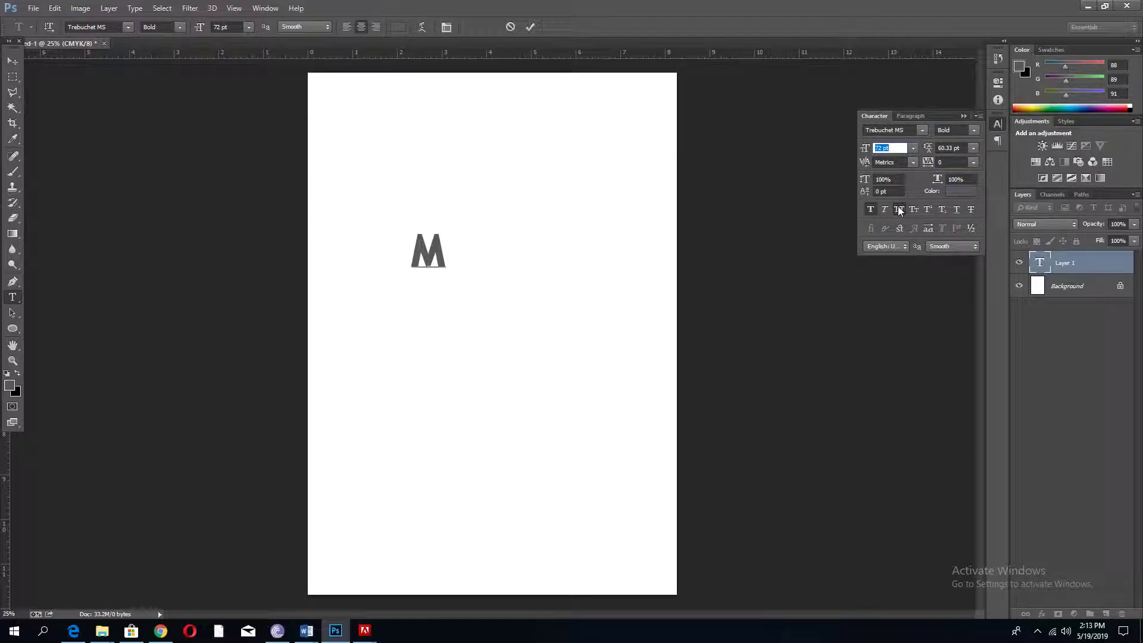
{"action": "left_click", "coordinate": [446, 254]}
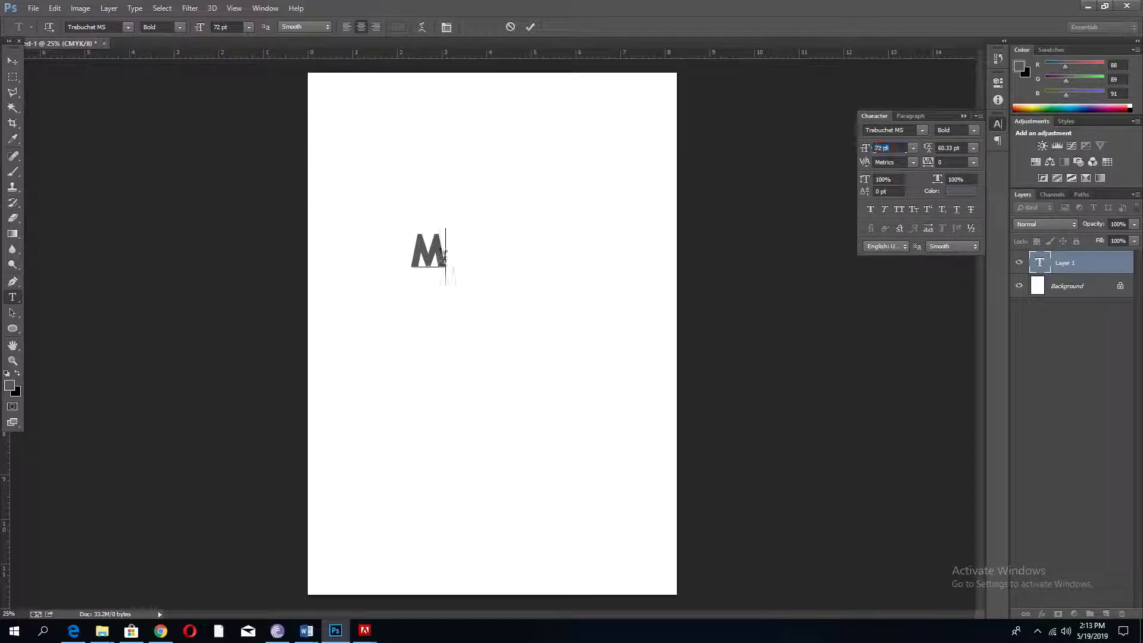
{"action": "type", "text": "OUN"}
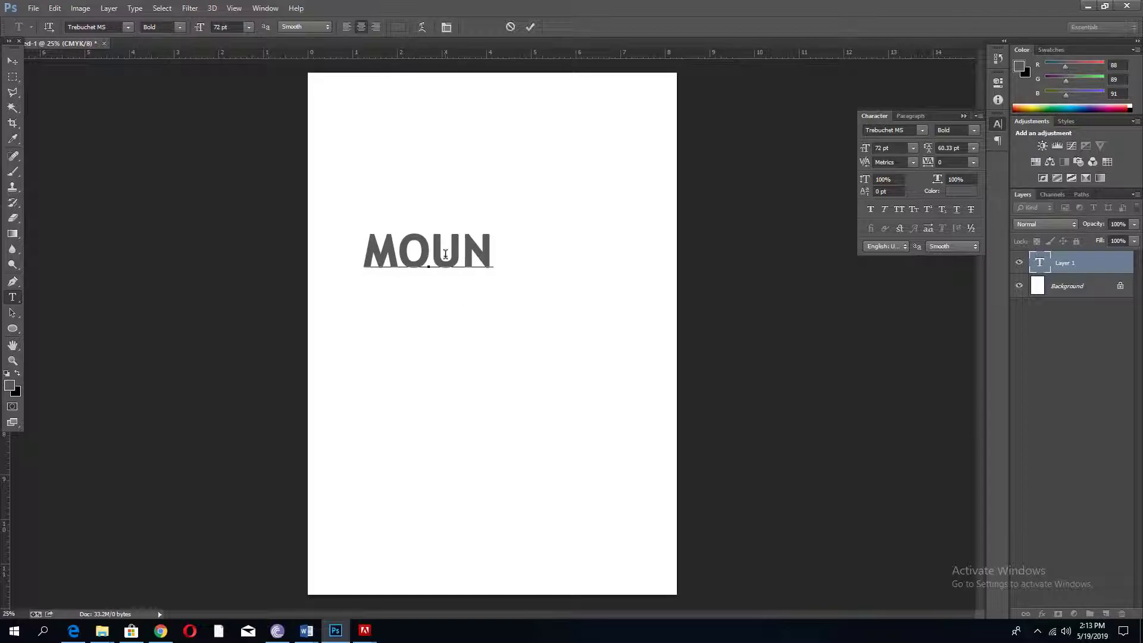
{"action": "double_click", "coordinate": [445, 254]}
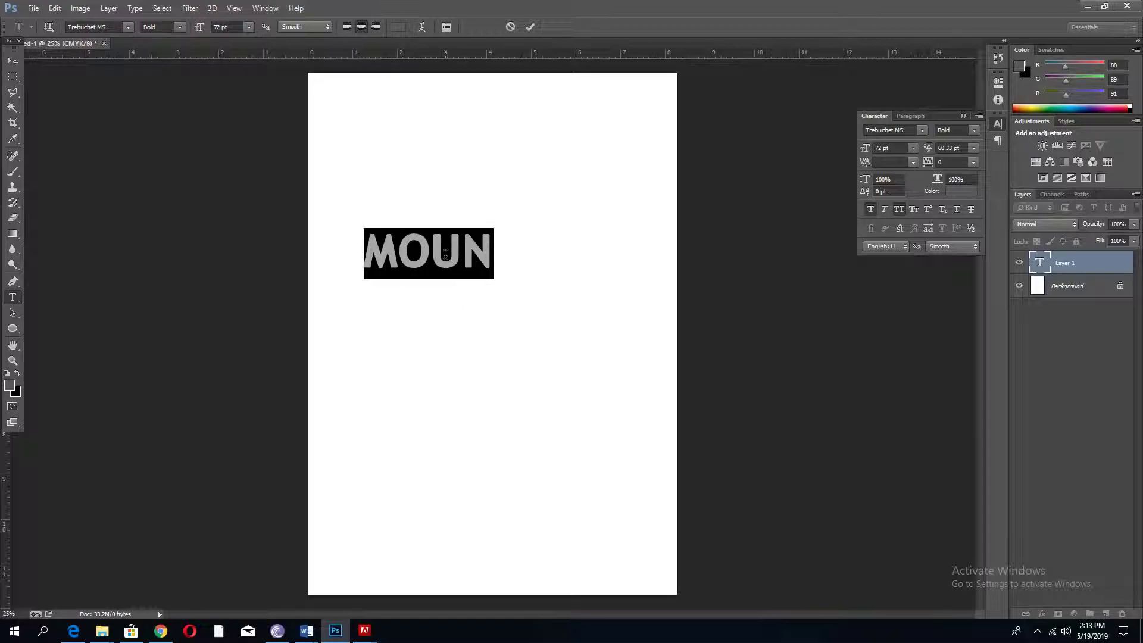
{"action": "type", "text": "MOUNTAIN"}
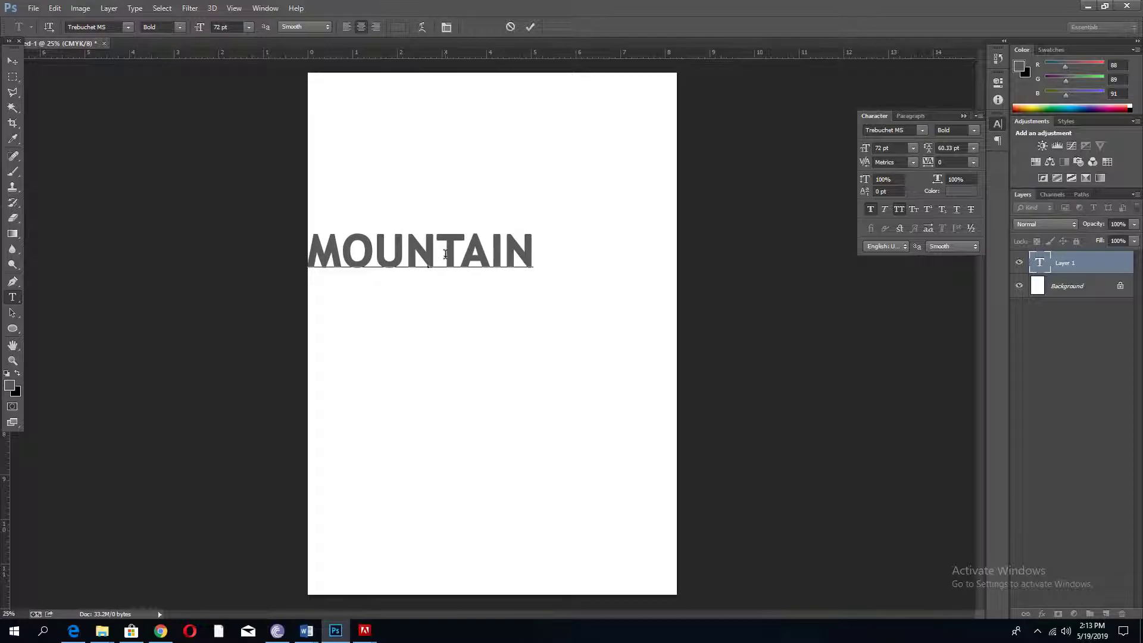
{"action": "key", "text": "BackSpace"}
{"action": "type", "text": "WRANGLER"}
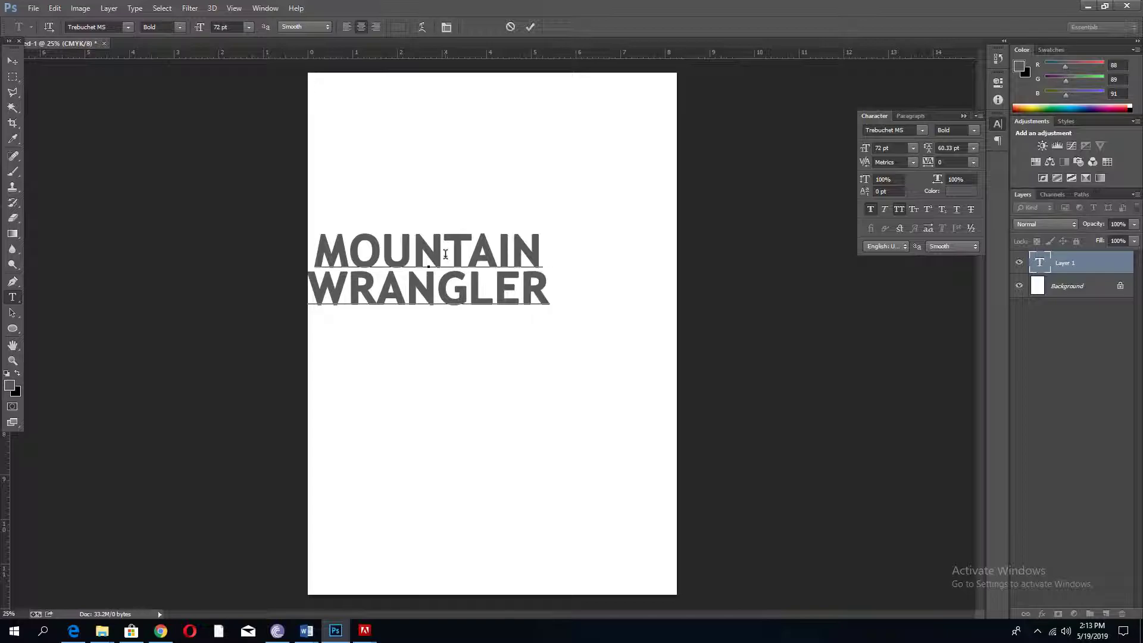
- Turn off All Caps and Faux Bold for the whole text and move it to the middle of the page
{"action": "key", "text": "ctrl+a"}
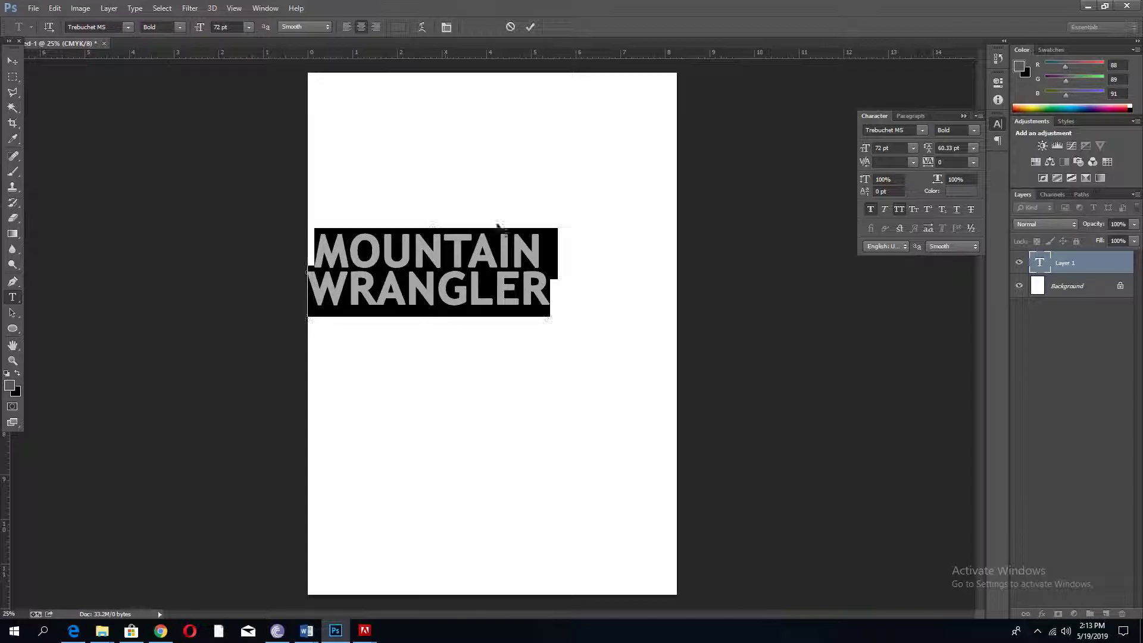
{"action": "left_click", "coordinate": [899, 209]}
{"action": "left_click", "coordinate": [875, 207]}
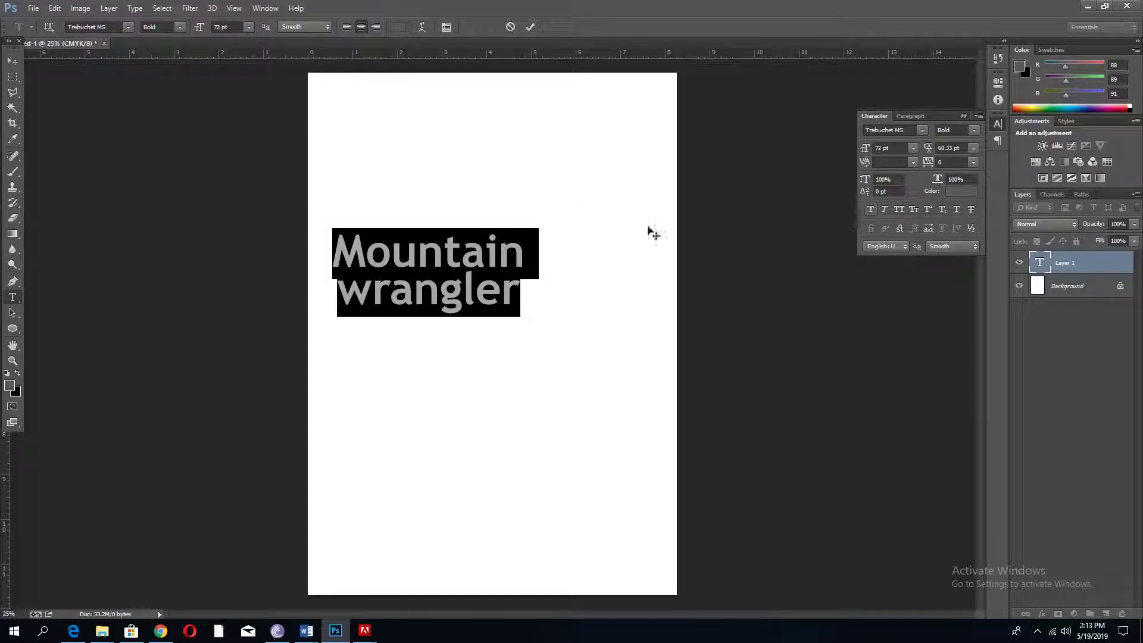
{"action": "left_click", "coordinate": [530, 26]}
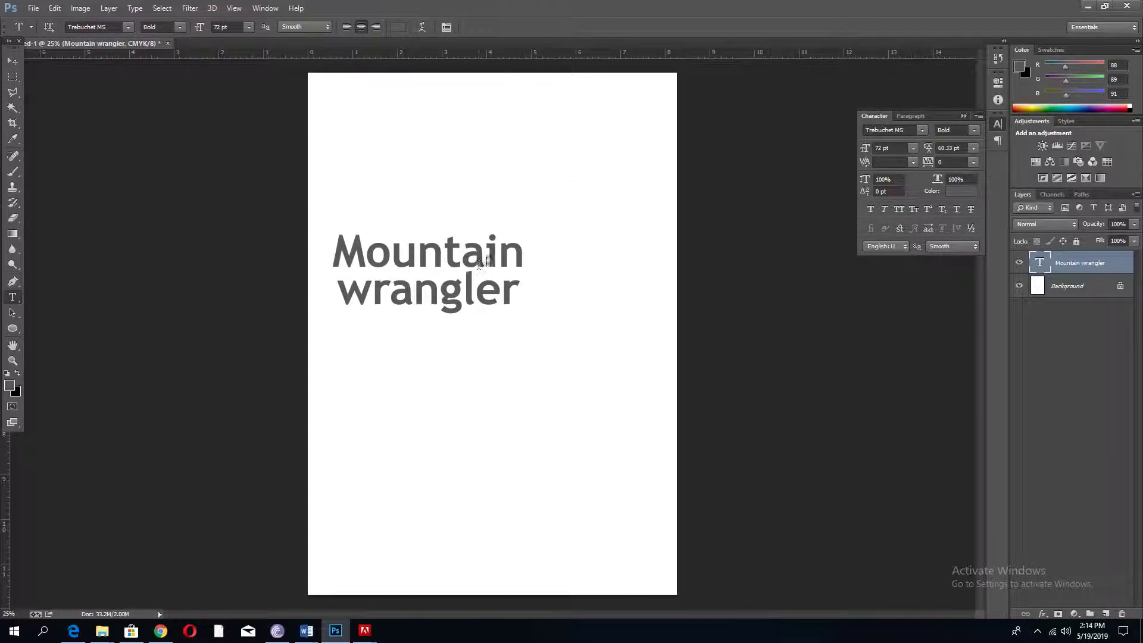
{"action": "key", "text": "v"}
{"action": "left_click_drag", "start_coordinate": [466, 267], "coordinate": [528, 339]}
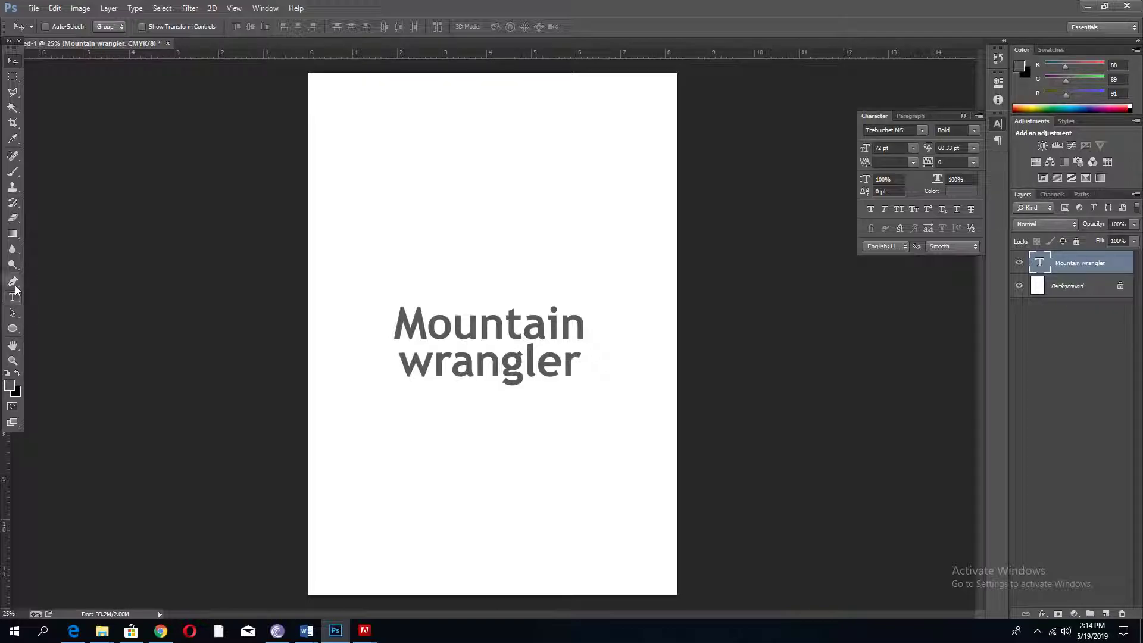
- On a new layer above the text, brush an M-shaped pair of peaks, a small ring above them and an overlapping W-shaped zigzag
{"action": "left_click", "coordinate": [13, 171]}
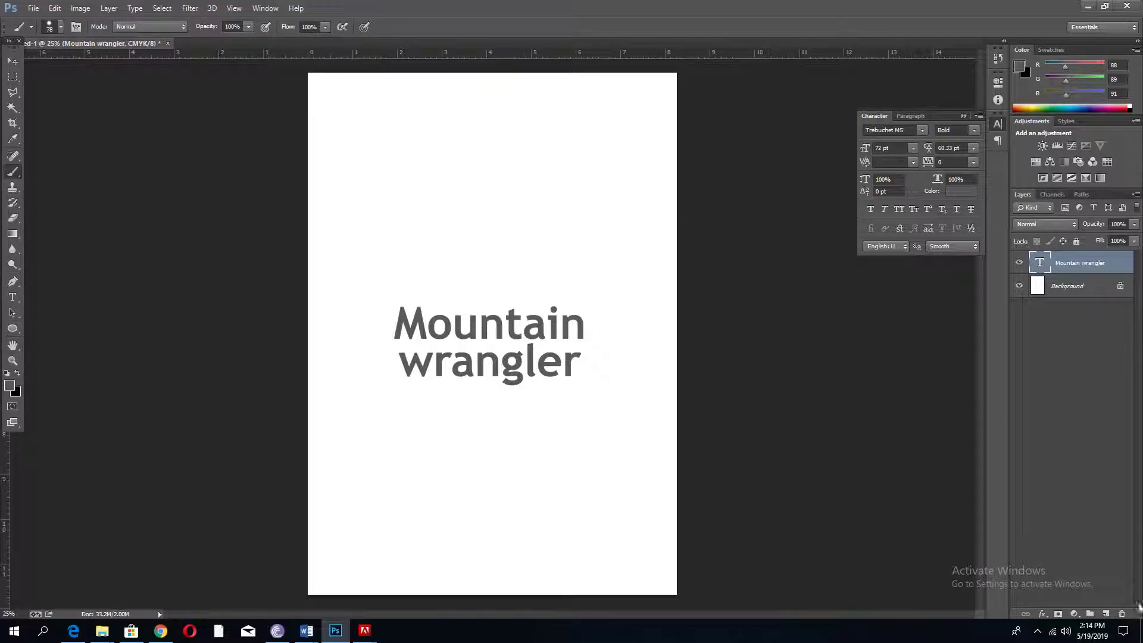
{"action": "left_click", "coordinate": [1108, 615]}
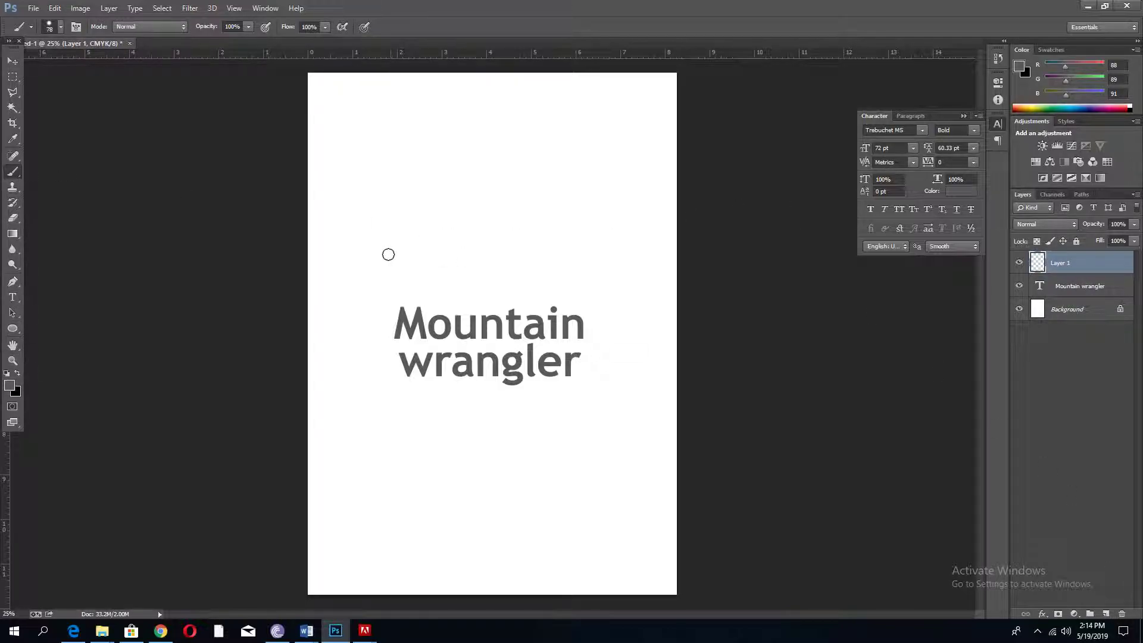
{"action": "mouse_move", "coordinate": [383, 270]}
{"action": "left_mouse_down"}
{"action": "mouse_move", "coordinate": [424, 175]}
{"action": "mouse_move", "coordinate": [475, 246]}
{"action": "mouse_move", "coordinate": [526, 182]}
{"action": "mouse_move", "coordinate": [586, 268]}
{"action": "left_mouse_up"}
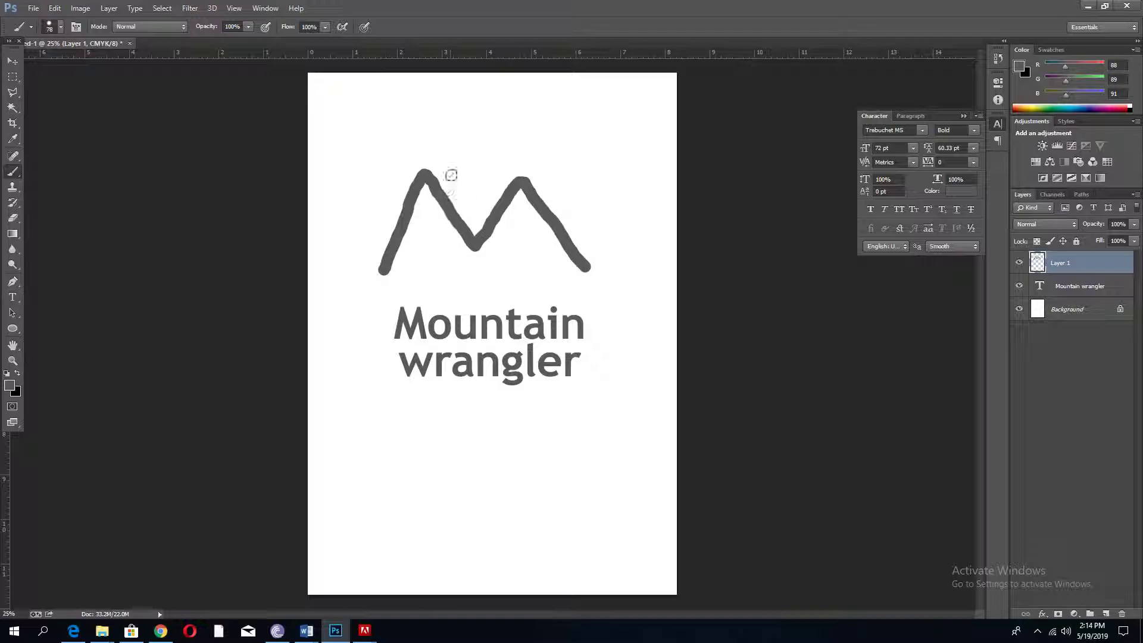
{"action": "mouse_move", "coordinate": [438, 147]}
{"action": "left_mouse_down"}
{"action": "mouse_move", "coordinate": [467, 153]}
{"action": "mouse_move", "coordinate": [444, 161]}
{"action": "mouse_move", "coordinate": [435, 140]}
{"action": "mouse_move", "coordinate": [455, 127]}
{"action": "left_mouse_up"}
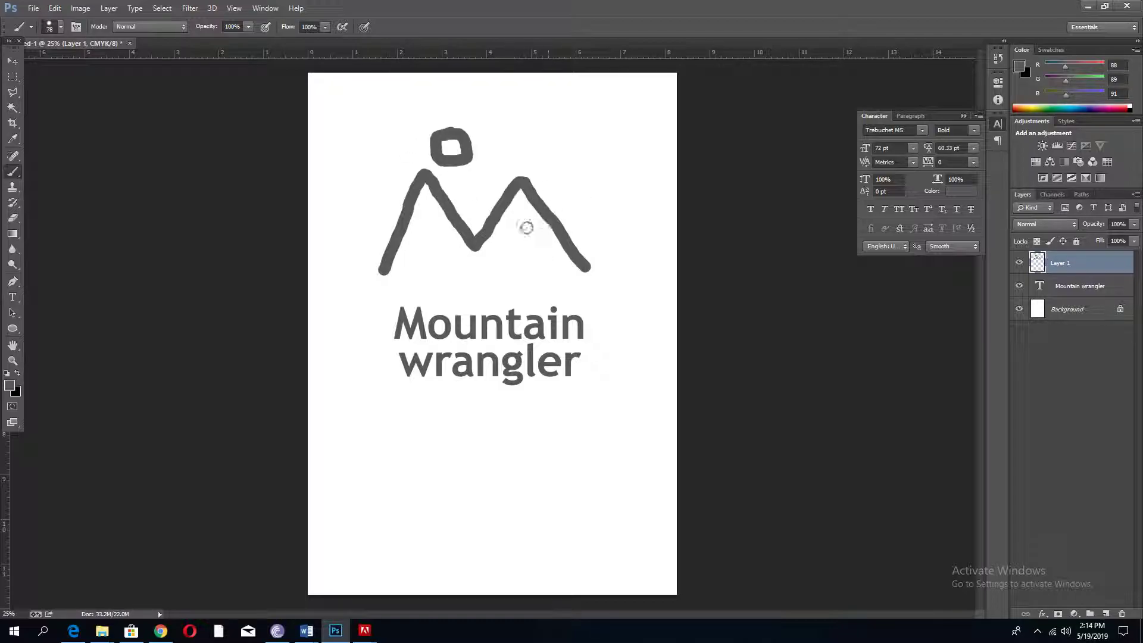
{"action": "mouse_move", "coordinate": [473, 189]}
{"action": "left_mouse_down"}
{"action": "mouse_move", "coordinate": [531, 263]}
{"action": "mouse_move", "coordinate": [565, 207]}
{"action": "mouse_move", "coordinate": [607, 252]}
{"action": "mouse_move", "coordinate": [636, 168]}
{"action": "left_mouse_up"}
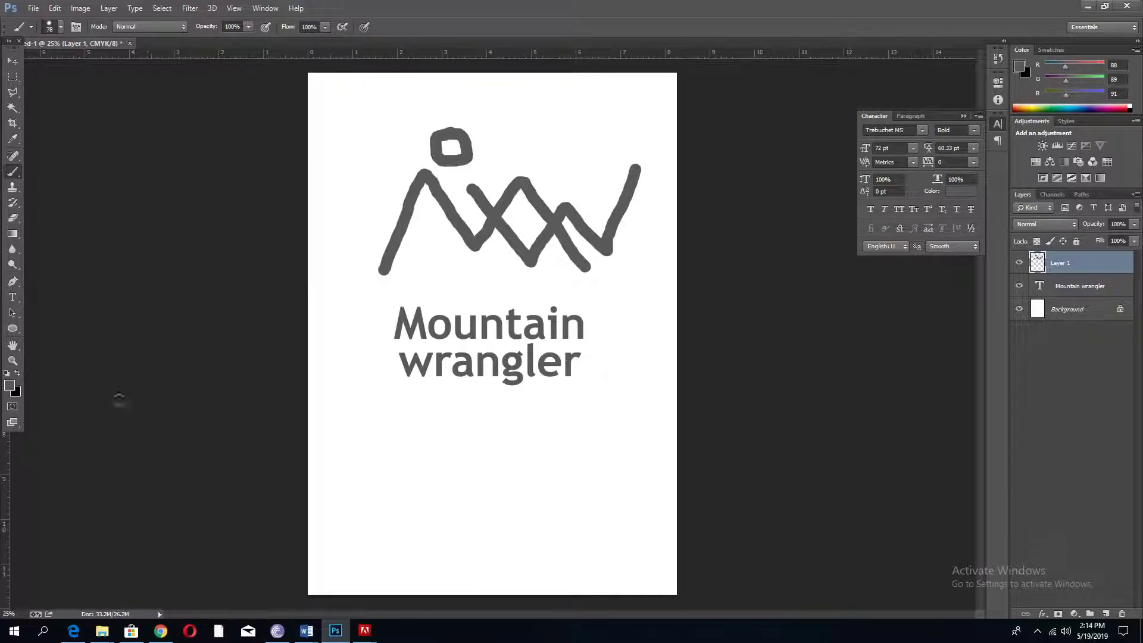
- On a new layer, draw an open three-point peak path with the Pen tool, starting from the sketch's first peak
{"action": "left_click", "coordinate": [12, 281]}
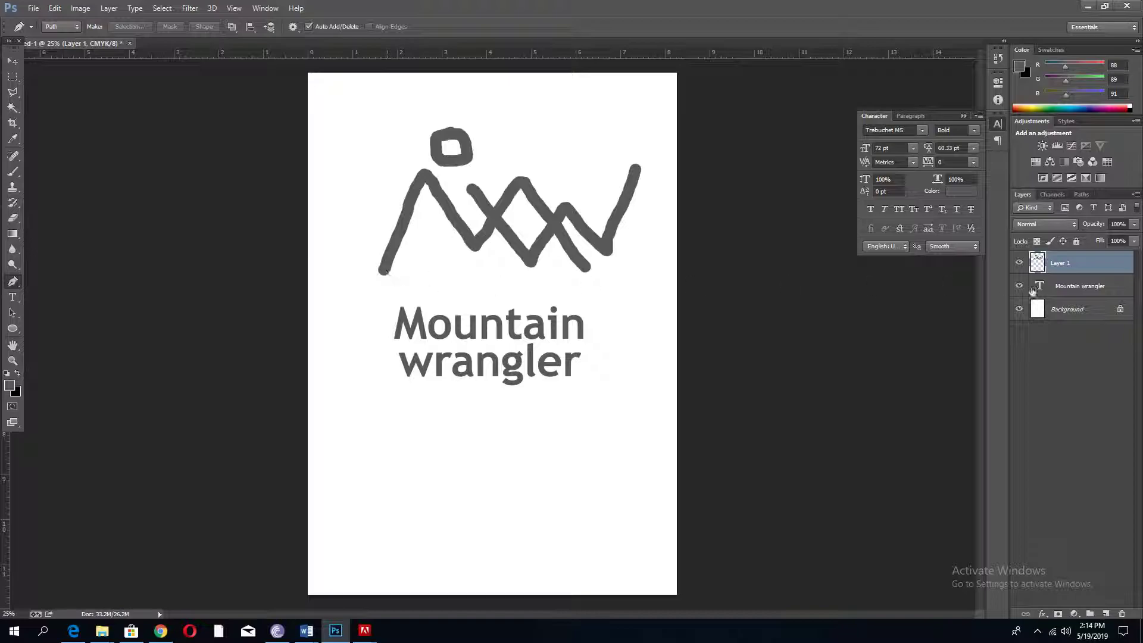
{"action": "left_click", "coordinate": [1106, 614]}
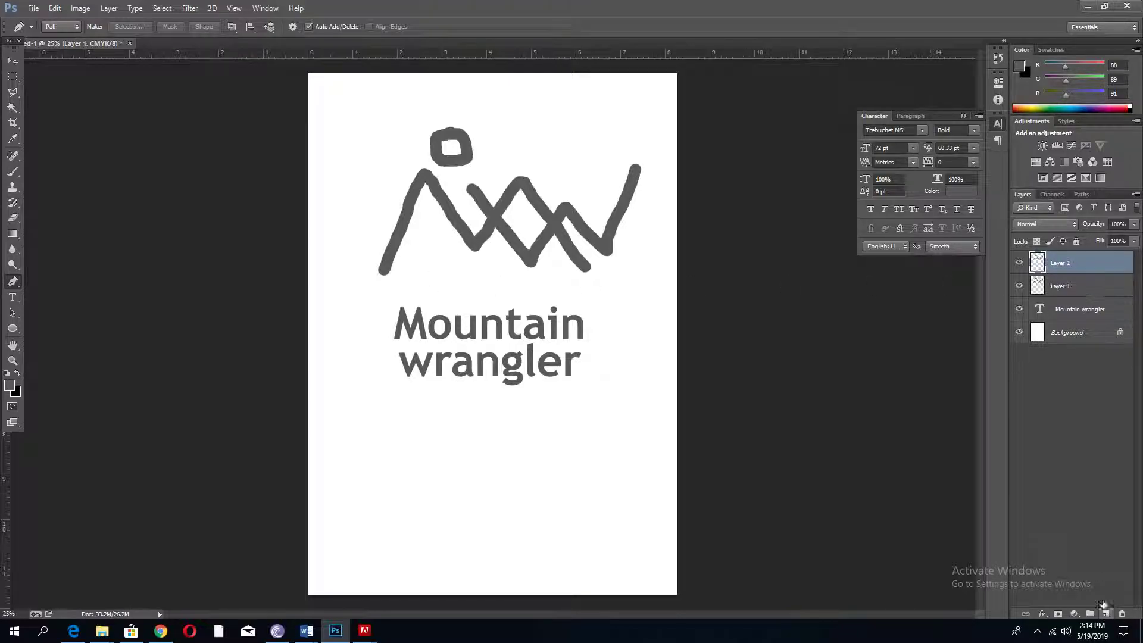
{"action": "left_click", "coordinate": [383, 271]}
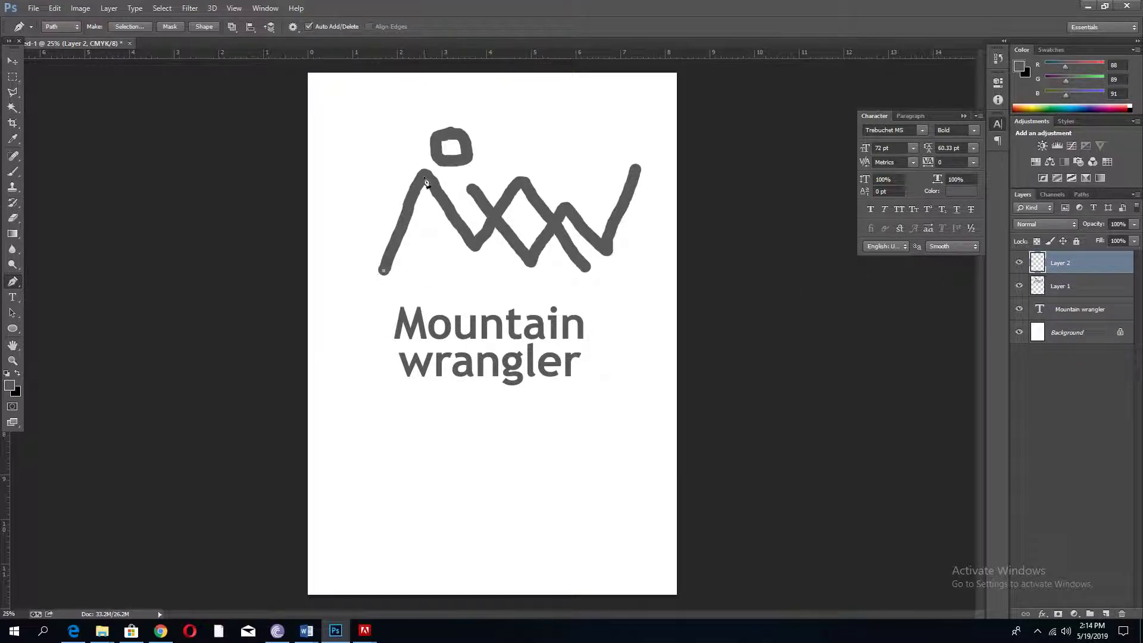
{"action": "key", "text": "ctrl+z"}
{"action": "left_click", "coordinate": [480, 272]}
- Hide the brushed sketch layer and move the path's left foot slightly outward to even out the peak
{"action": "key", "text": "a"}
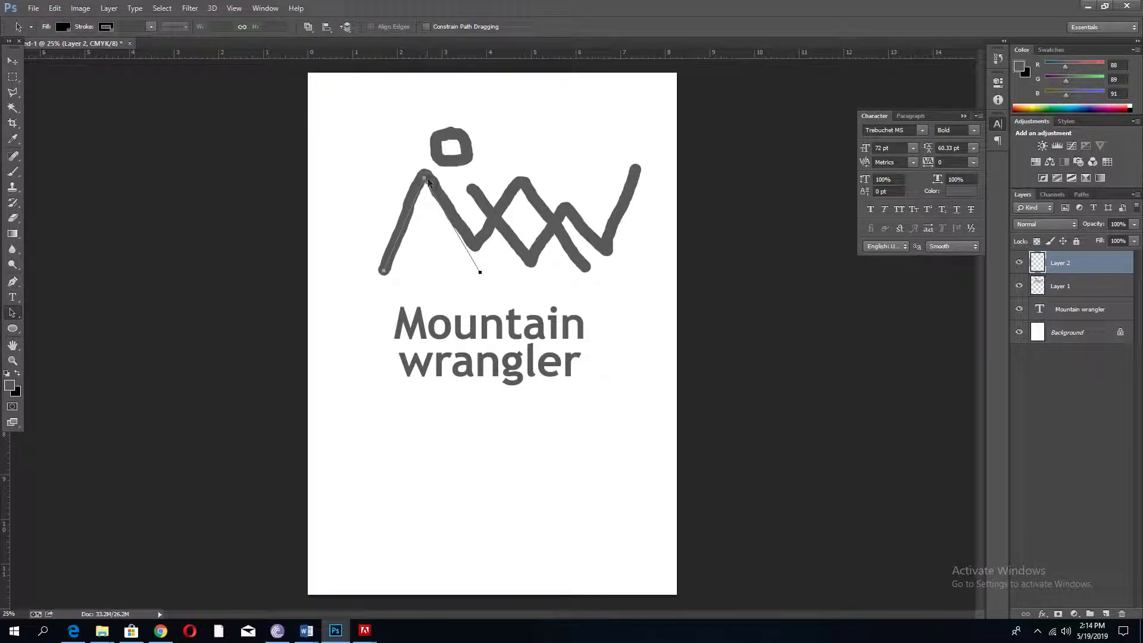
{"action": "left_click", "coordinate": [1020, 287]}
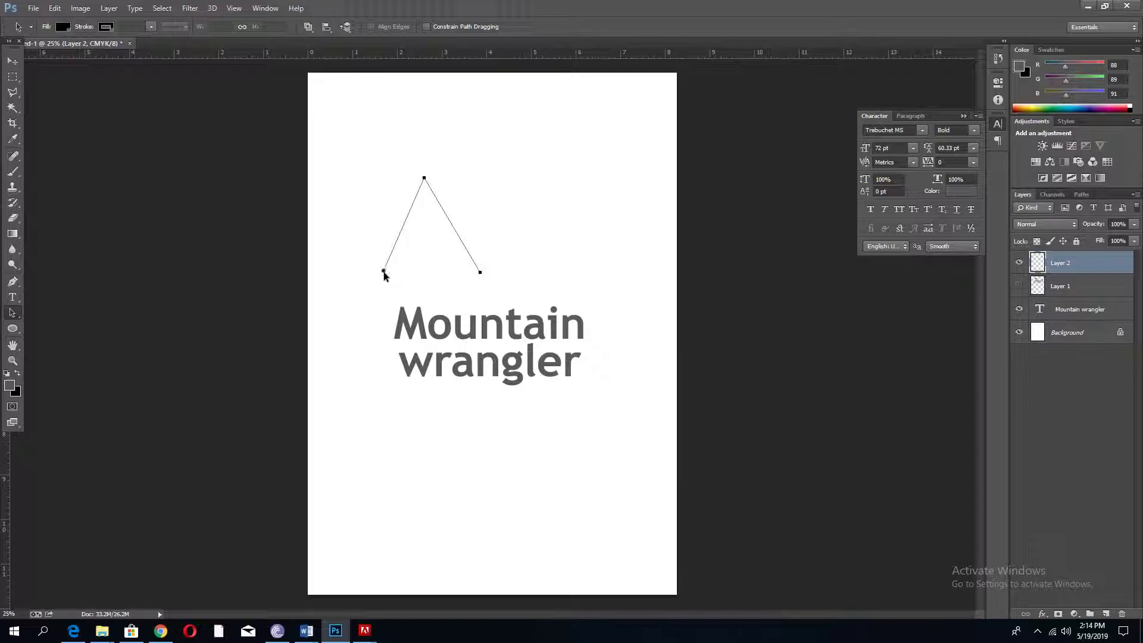
{"action": "left_click_drag", "start_coordinate": [383, 272], "coordinate": [376, 276]}
- Stroke the peak path with the Brush, without simulated pressure, and deselect the path
{"action": "key", "text": "b"}
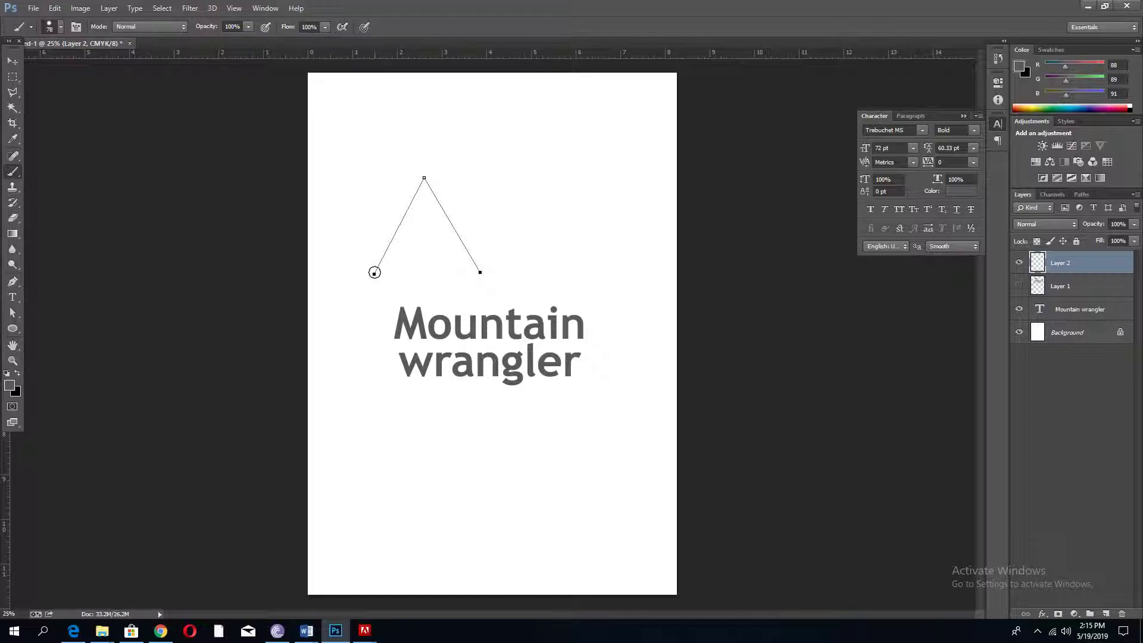
{"action": "right_click", "coordinate": [375, 271]}
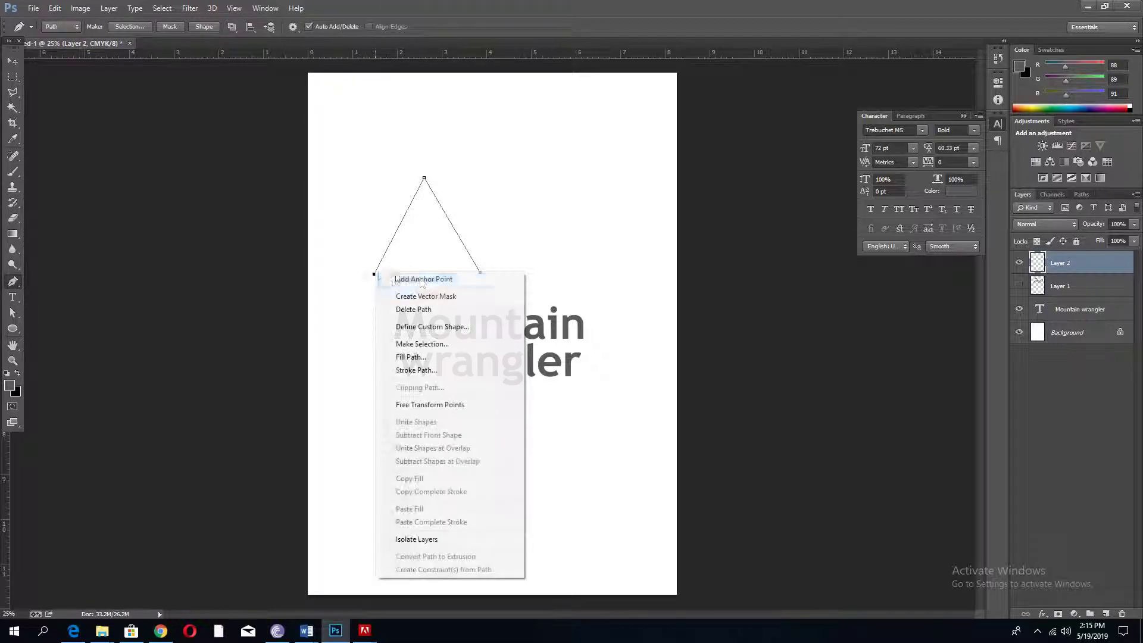
{"action": "left_click", "coordinate": [448, 366]}
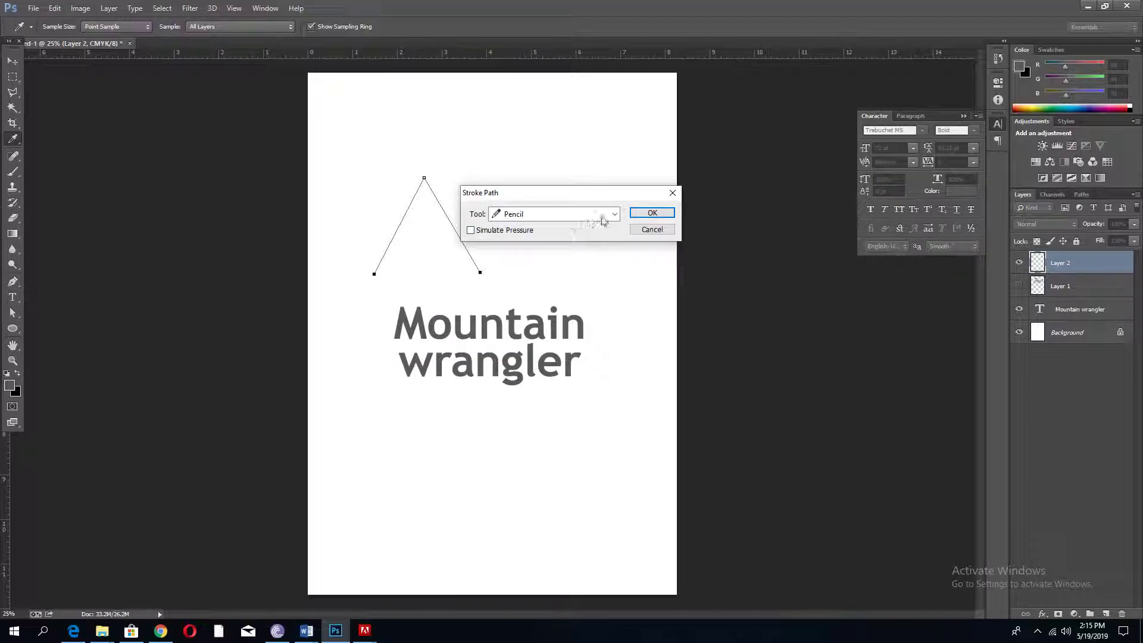
{"action": "left_click", "coordinate": [607, 214]}
{"action": "left_click", "coordinate": [534, 241]}
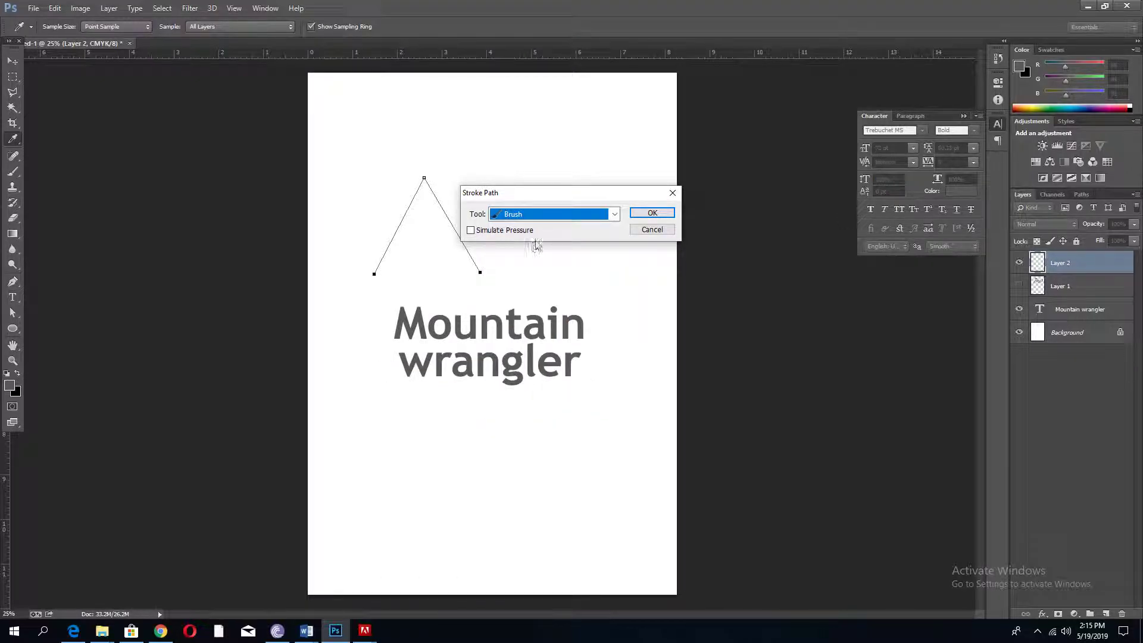
{"action": "left_click", "coordinate": [652, 214]}
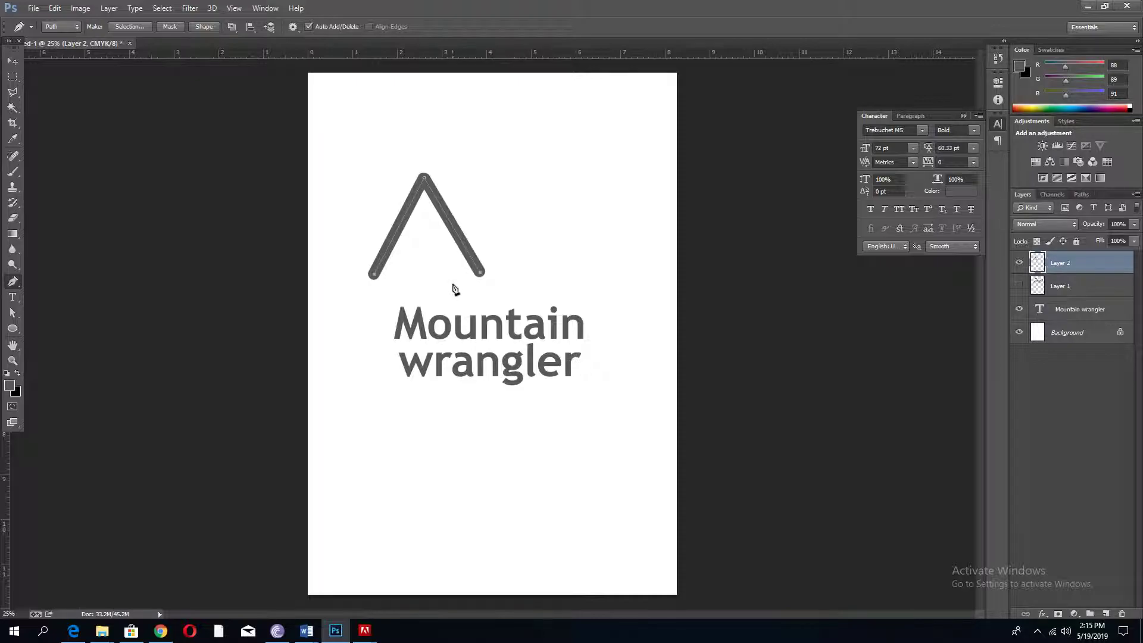
{"action": "left_click", "coordinate": [1082, 194]}
{"action": "left_click", "coordinate": [1072, 280]}
{"action": "left_click", "coordinate": [1023, 194]}
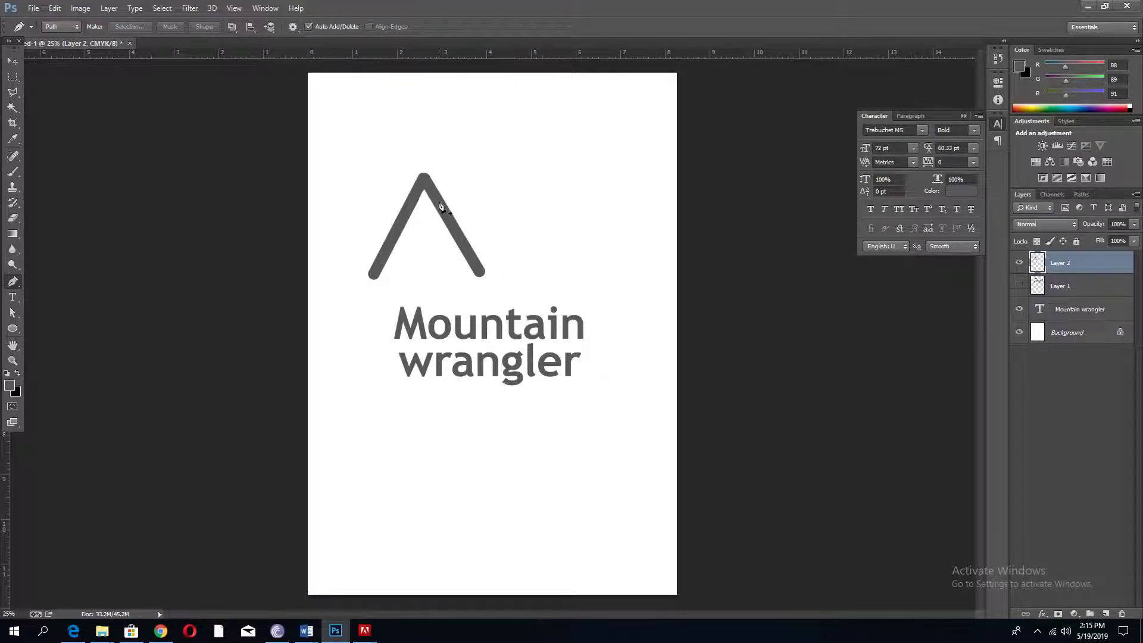
- Duplicate the stroked peak to its right so the two overlap as an M, and merge both layers
{"action": "key", "text": "v"}
{"action": "left_click_drag", "start_coordinate": [461, 238], "coordinate": [502, 243]}
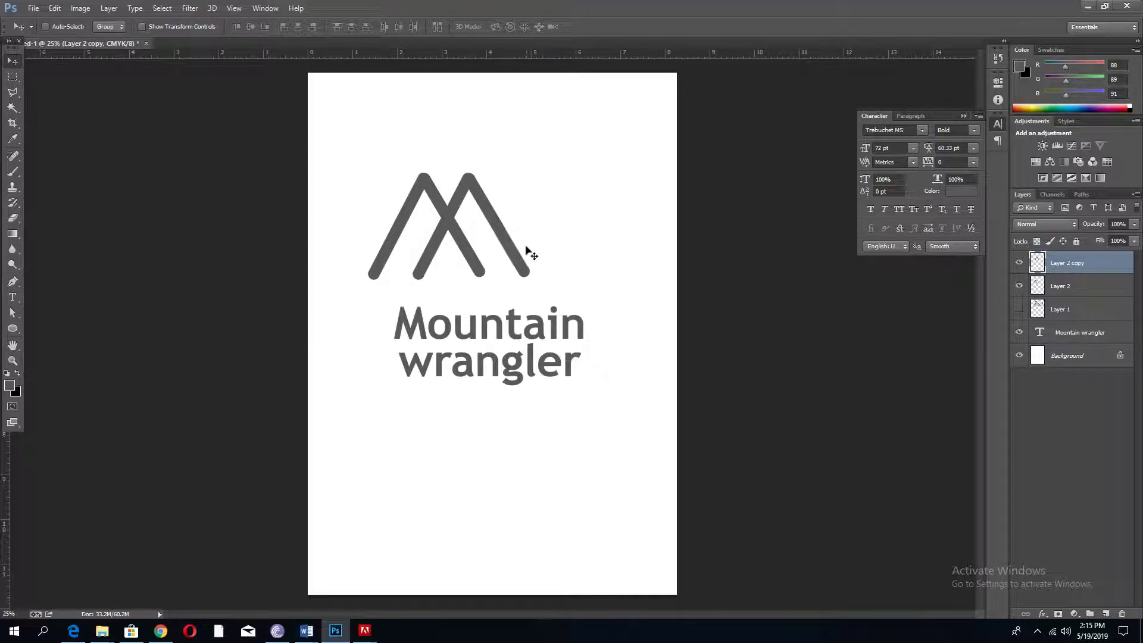
{"action": "left_click", "coordinate": [1064, 287], "text": "shift"}
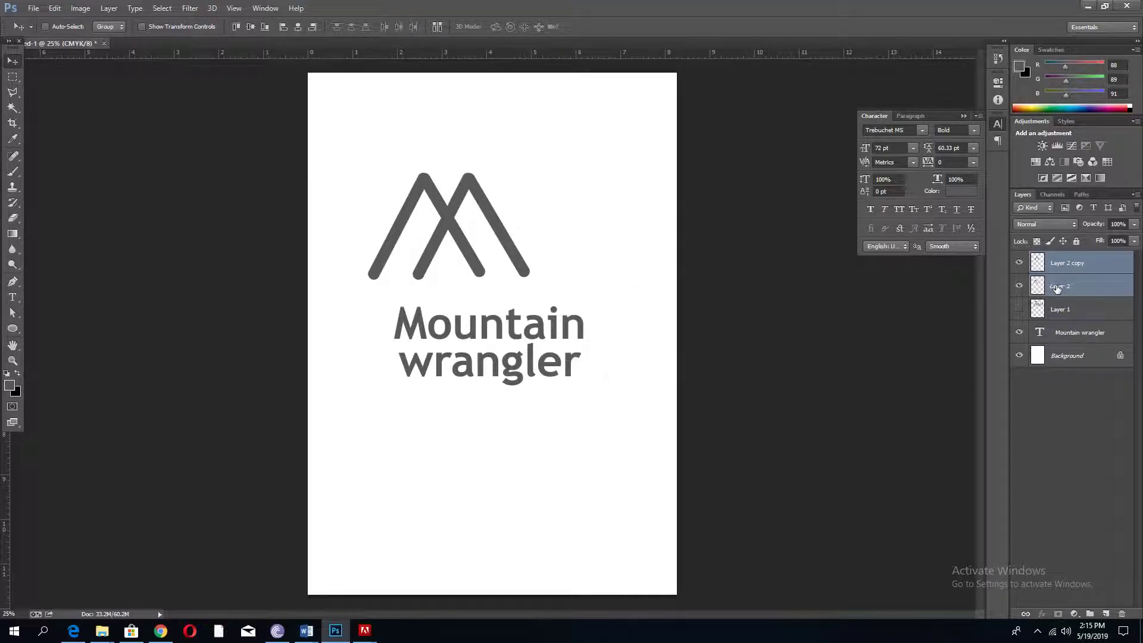
{"action": "key", "text": "ctrl+e"}
- Scale the M down proportionally around its center to about 69%
{"action": "key", "text": "ctrl+t"}
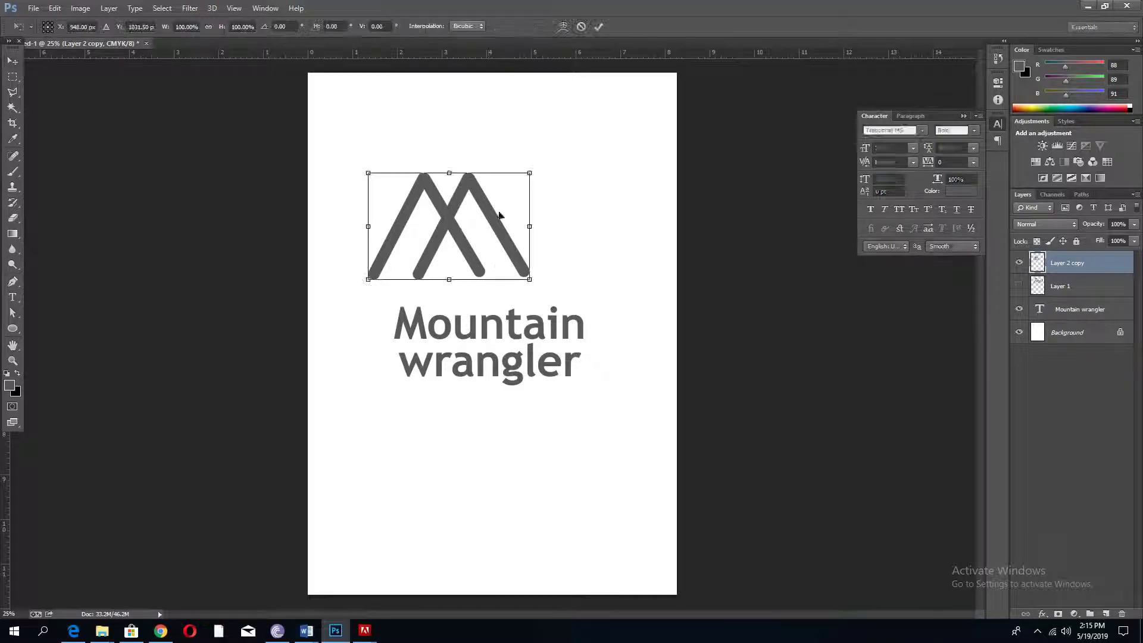
{"action": "left_click_drag", "start_coordinate": [534, 171], "coordinate": [509, 190]}
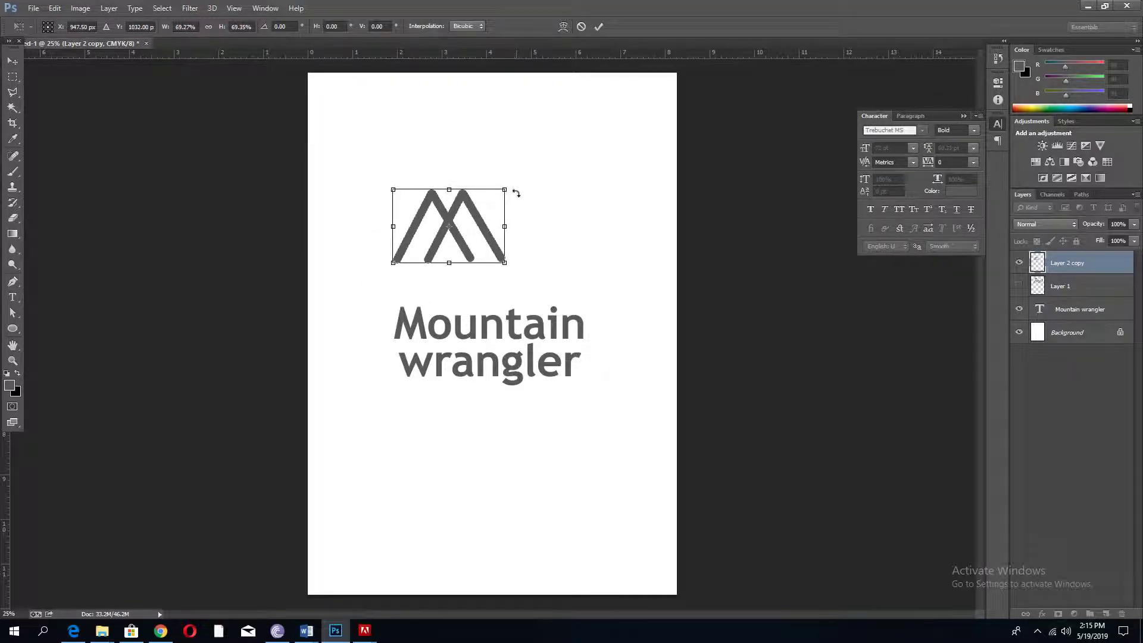
{"action": "key", "text": "Return"}
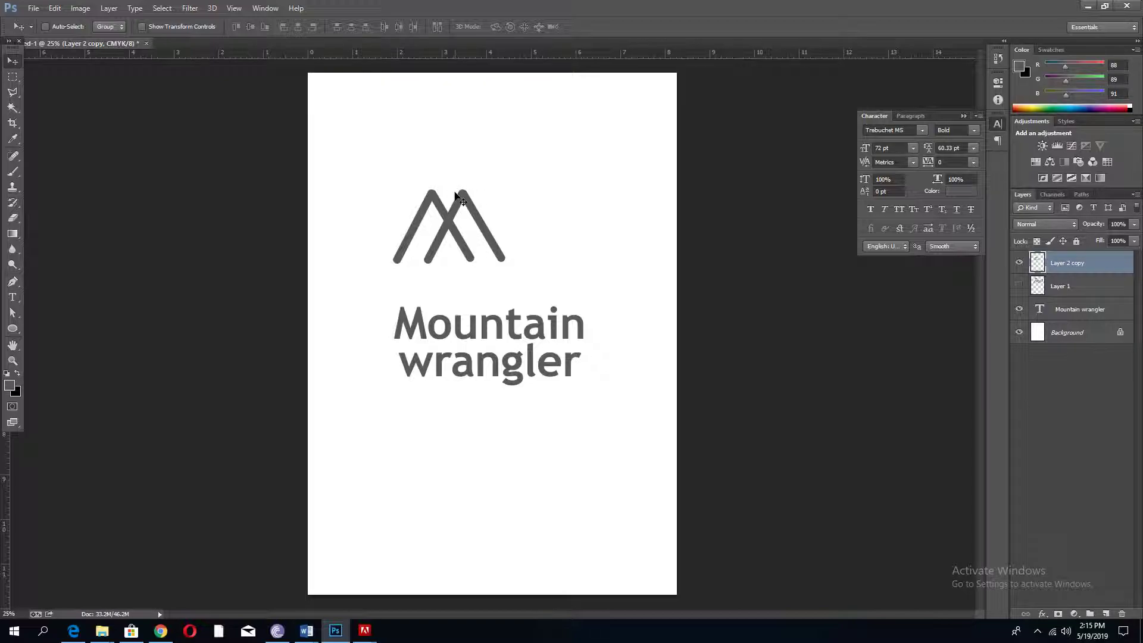
- Cut the rounded feet and the peak tips off the M so both ends are flat, and deselect
{"action": "key", "text": "m"}
{"action": "left_click_drag", "start_coordinate": [547, 283], "coordinate": [362, 255]}
{"action": "key", "text": "Delete"}
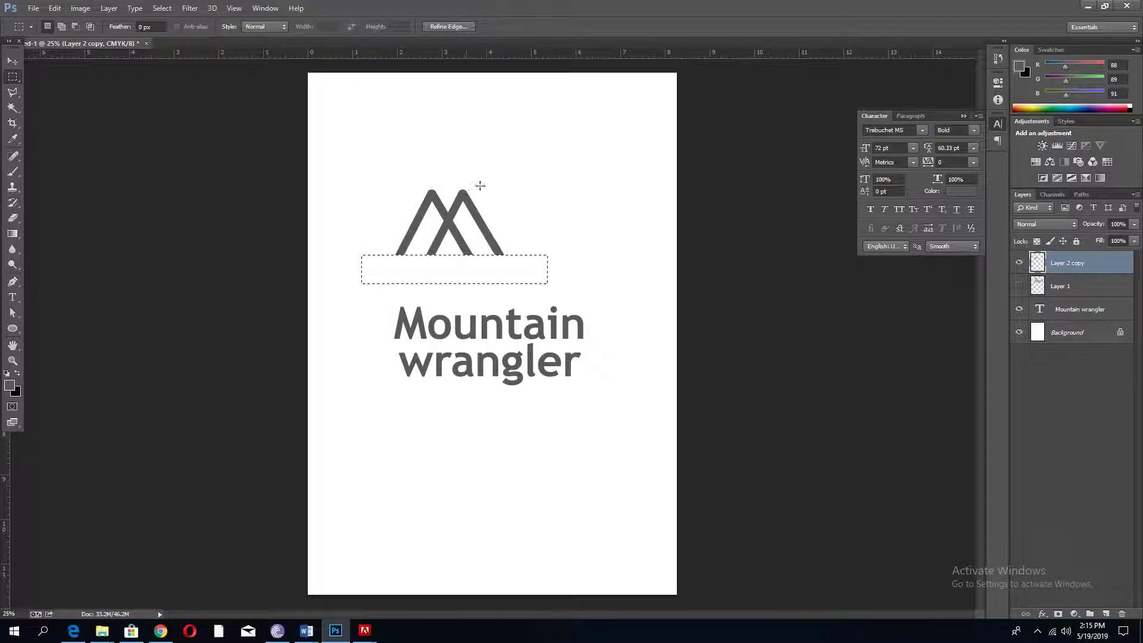
{"action": "left_click_drag", "start_coordinate": [500, 275], "coordinate": [494, 189]}
{"action": "key", "text": "ctrl+d"}
- Duplicate the M, flip the copy both ways into a W at its right, and move both letters down to just above the text
{"action": "key", "text": "v"}
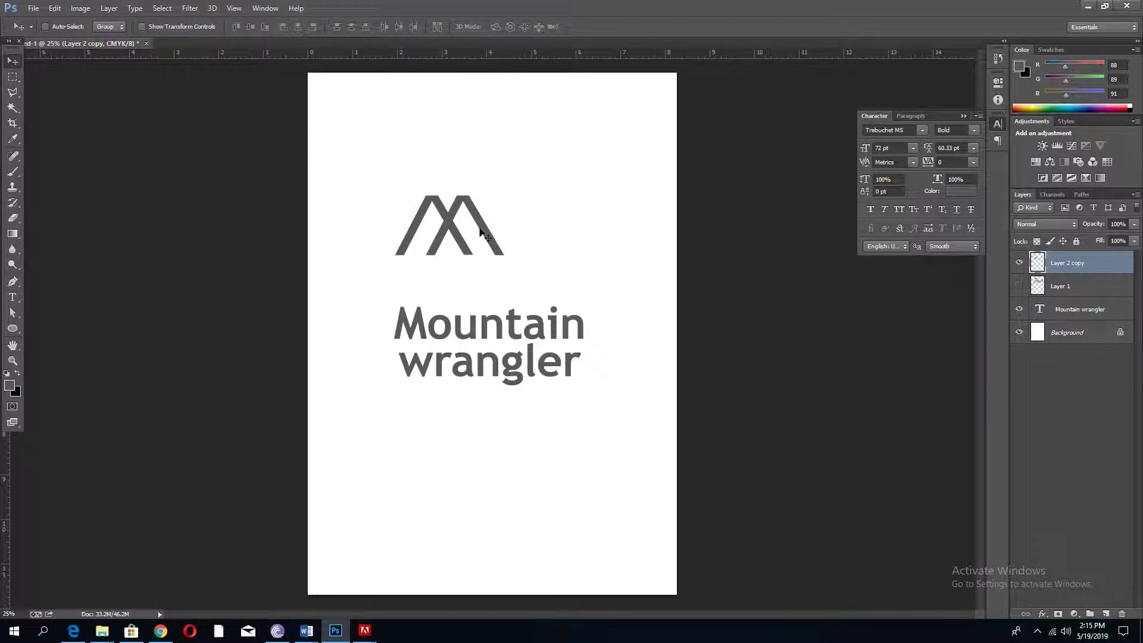
{"action": "left_click_drag", "start_coordinate": [483, 230], "coordinate": [535, 235]}
{"action": "key", "text": "ctrl+t"}
{"action": "left_click_drag", "start_coordinate": [553, 167], "coordinate": [435, 325]}
{"action": "left_click_drag", "start_coordinate": [532, 234], "coordinate": [558, 240]}
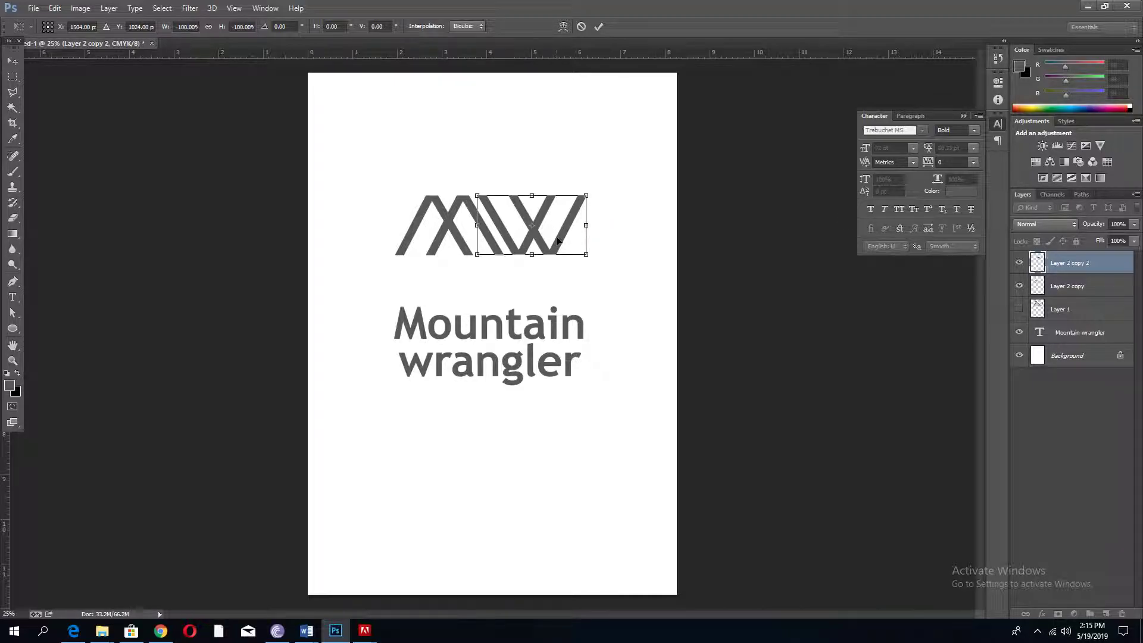
{"action": "key", "text": "Return"}
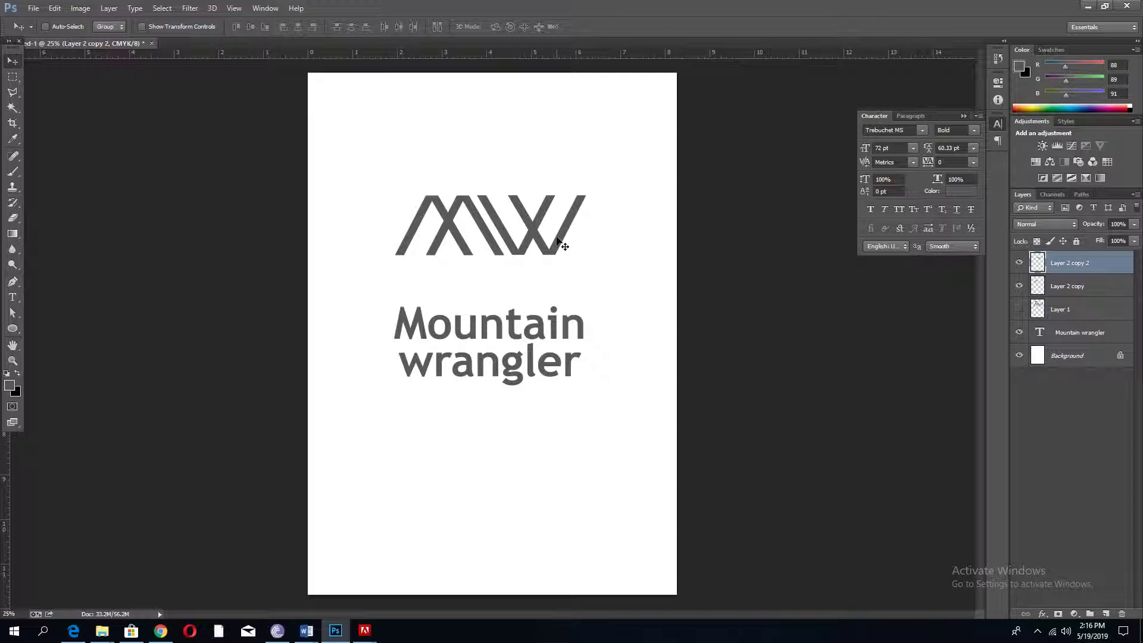
{"action": "left_click", "coordinate": [1095, 284], "text": "shift"}
{"action": "left_click_drag", "start_coordinate": [535, 238], "coordinate": [547, 281]}
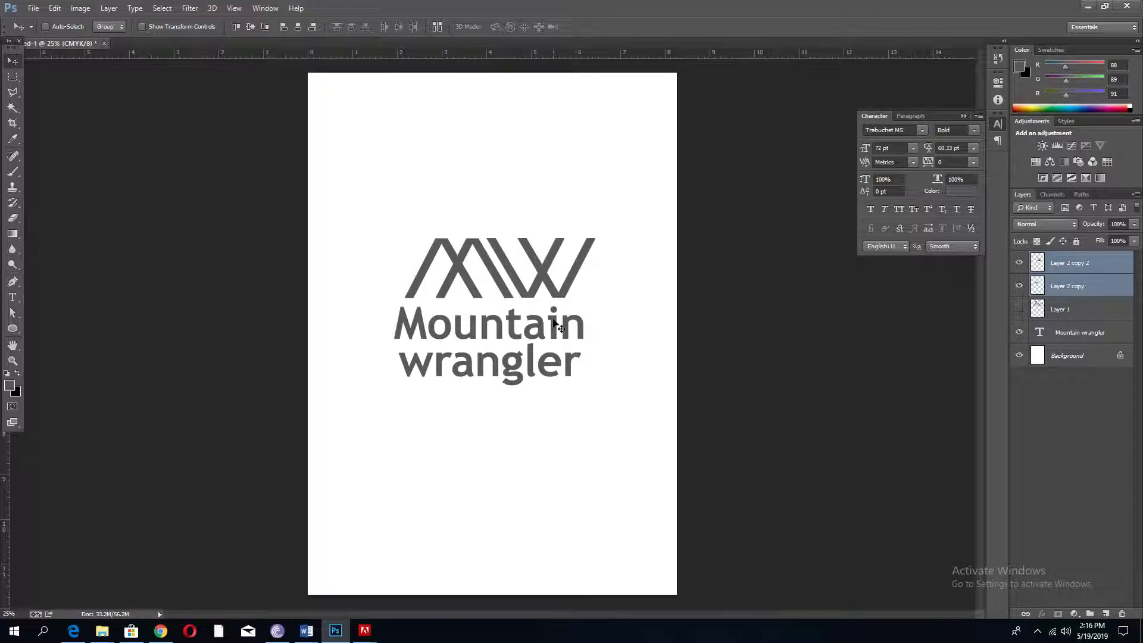
- Join the name into a single line and capitalize its second word so it reads Mountain Wrangler
{"action": "right_click", "coordinate": [553, 324]}
{"action": "left_click", "coordinate": [589, 327]}
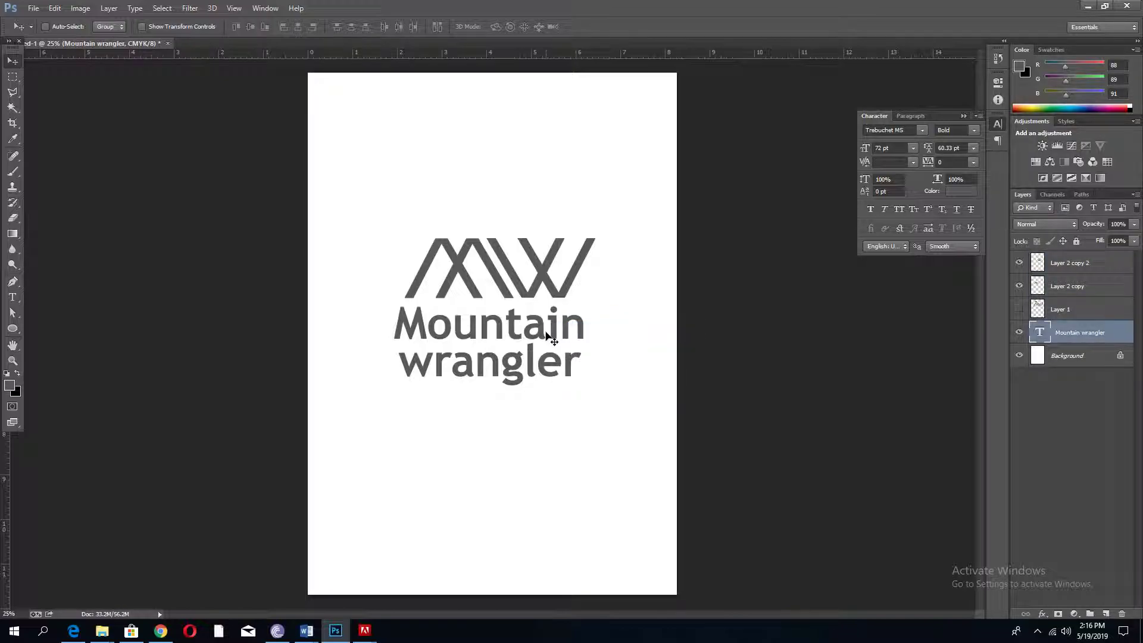
{"action": "key", "text": "t"}
{"action": "left_click", "coordinate": [400, 361]}
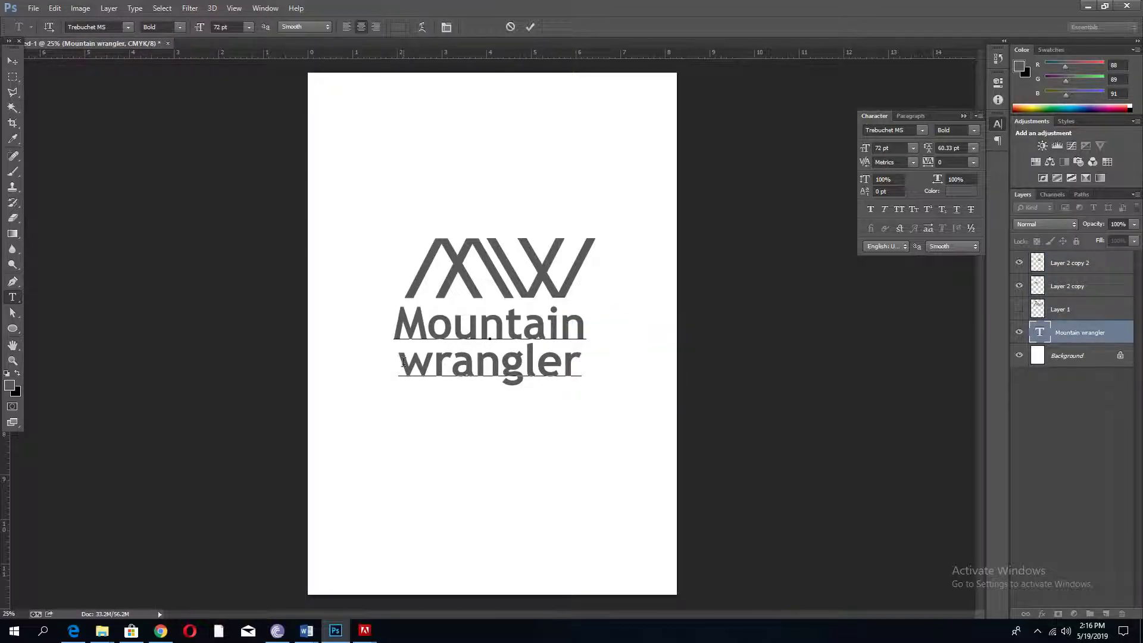
{"action": "key", "text": "BackSpace"}
{"action": "key", "text": "shift+Right"}
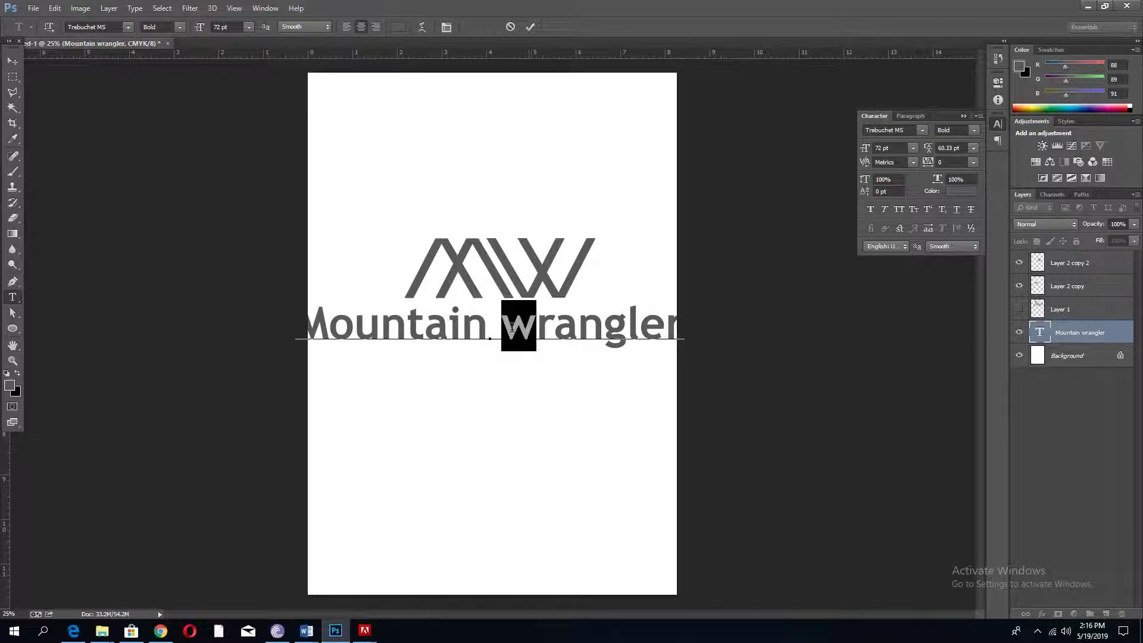
{"action": "type", "text": "W"}
- Set the whole name to 32 pt with Auto leading and tracking of 335
{"action": "key", "text": "ctrl+a"}
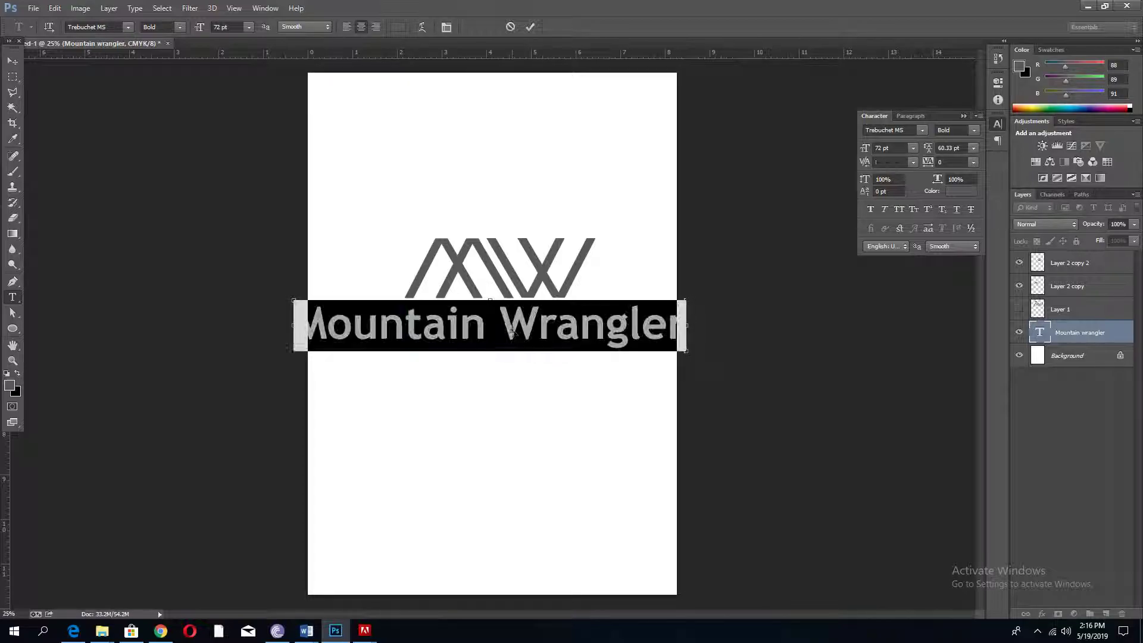
{"action": "left_click_drag", "start_coordinate": [865, 148], "coordinate": [840, 158]}
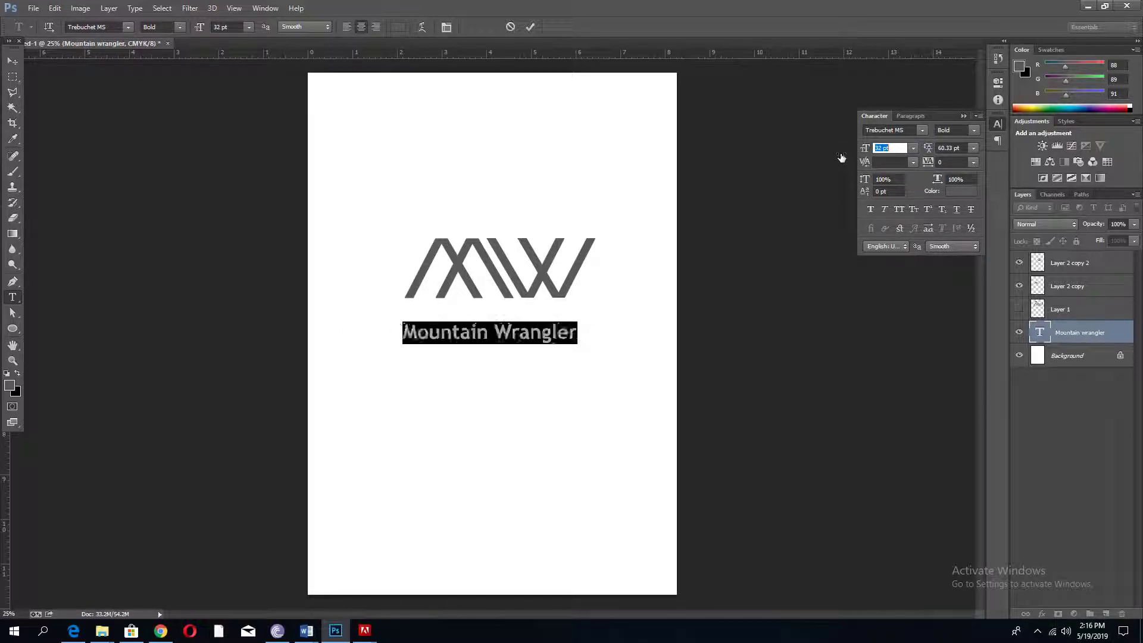
{"action": "left_click_drag", "start_coordinate": [929, 153], "coordinate": [954, 156]}
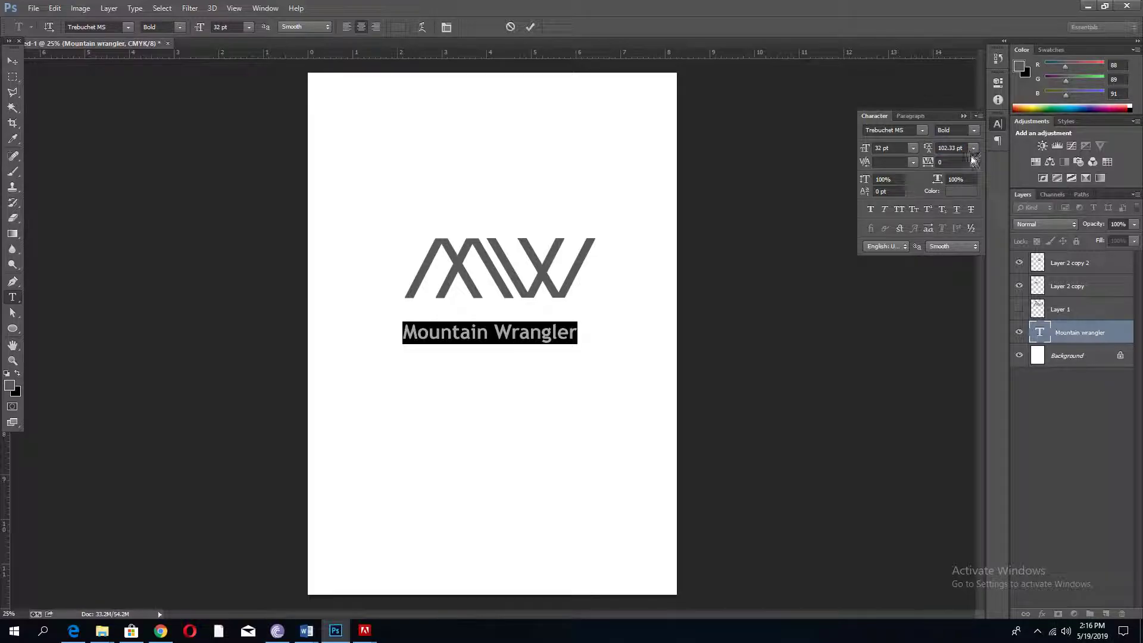
{"action": "left_click", "coordinate": [973, 148]}
{"action": "left_click", "coordinate": [967, 161]}
{"action": "left_click", "coordinate": [974, 163]}
{"action": "left_click", "coordinate": [960, 328]}
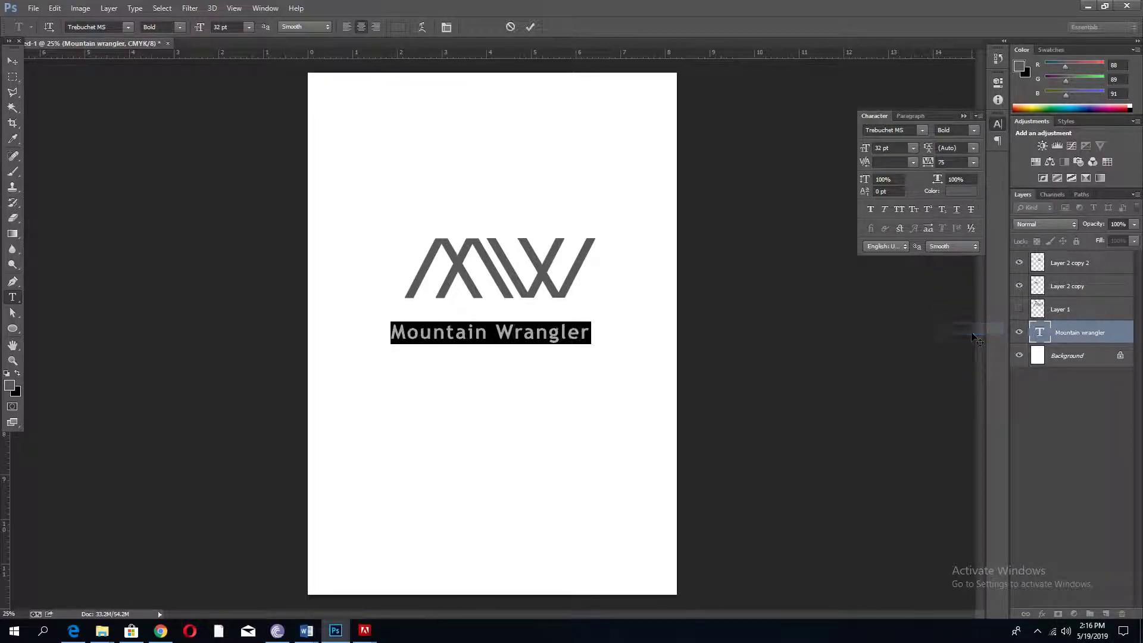
{"action": "left_click_drag", "start_coordinate": [928, 168], "coordinate": [949, 162]}
{"action": "left_click", "coordinate": [528, 26]}
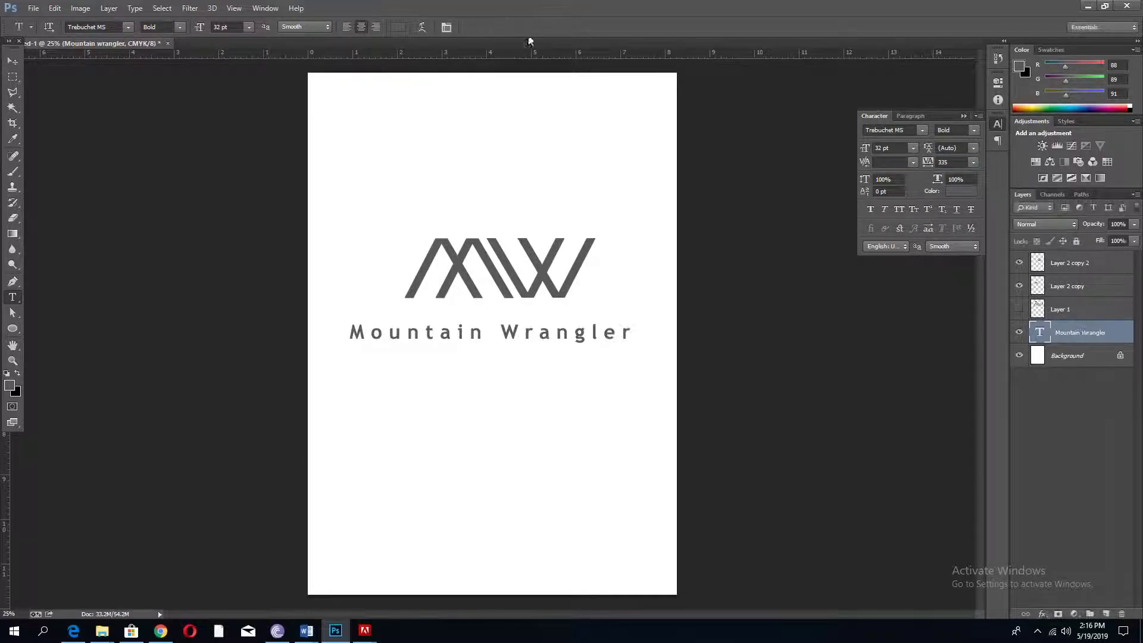
- Move the name closer beneath the MW symbol, and move symbol and name together to the upper part of the page
{"action": "left_click", "coordinate": [12, 60]}
{"action": "left_click_drag", "start_coordinate": [517, 326], "coordinate": [518, 313]}
{"action": "left_click_drag", "start_coordinate": [564, 210], "coordinate": [419, 280]}
{"action": "right_click", "coordinate": [521, 319]}
{"action": "left_click", "coordinate": [551, 327], "text": "shift"}
{"action": "left_click_drag", "start_coordinate": [510, 309], "coordinate": [508, 237]}
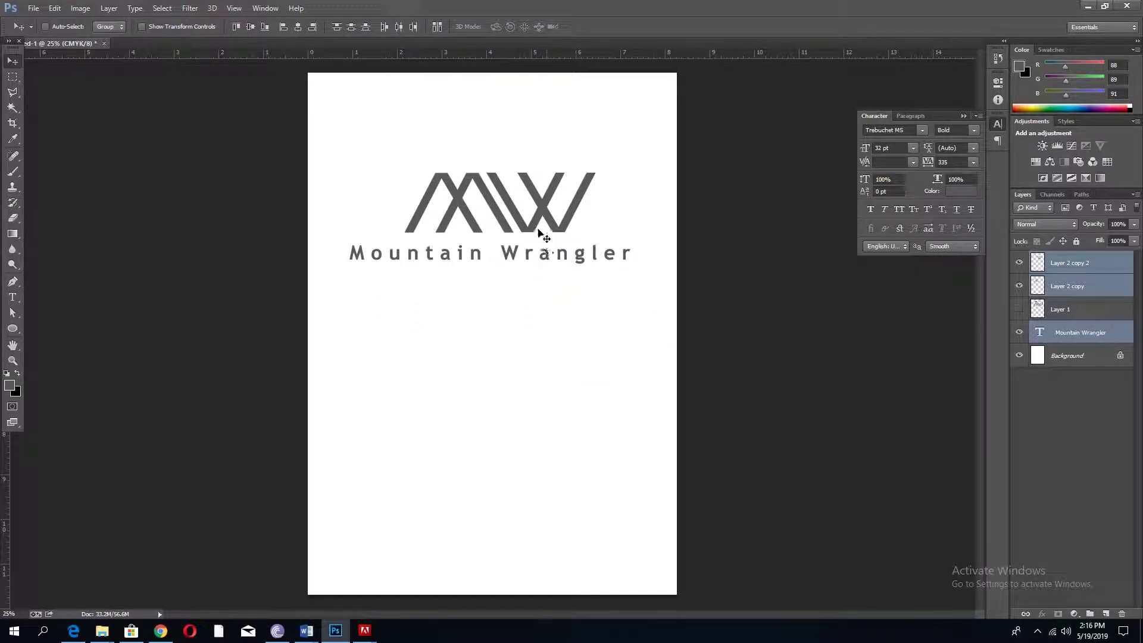
- Duplicate the M of the logo and place the copy in the middle of the page below the name
{"action": "right_click", "coordinate": [535, 224]}
{"action": "left_click", "coordinate": [553, 227]}
{"action": "right_click", "coordinate": [467, 215]}
{"action": "left_click", "coordinate": [483, 225]}
{"action": "left_click_drag", "start_coordinate": [483, 229], "coordinate": [483, 372]}
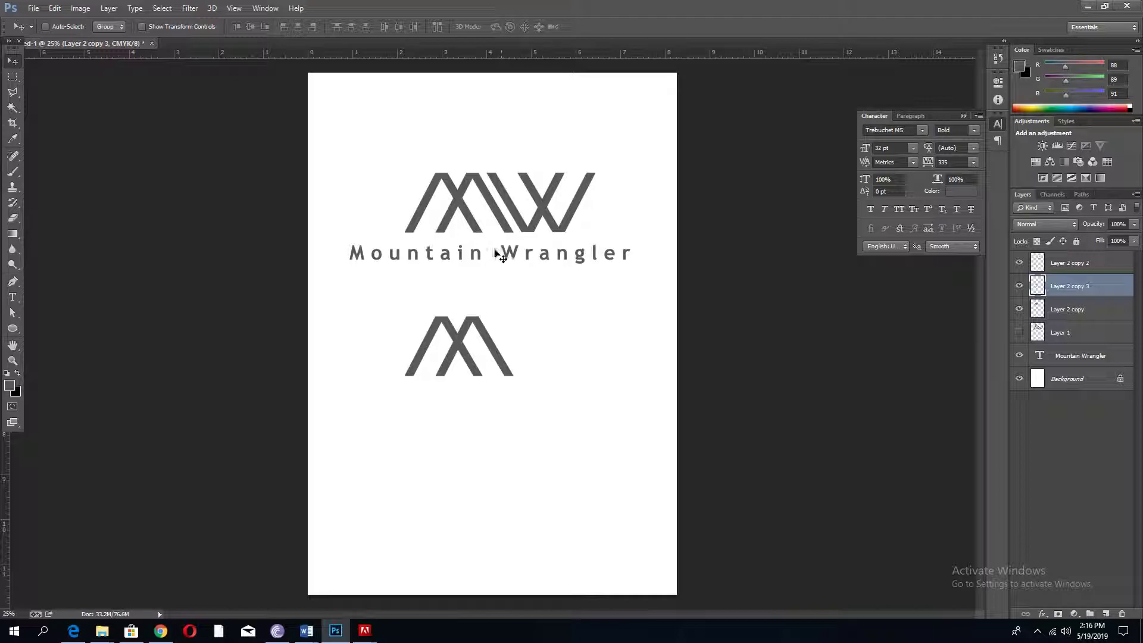
- Merge the logo's M and W layers, center the symbol over the name, and shift the logo slightly up and right
{"action": "left_click_drag", "start_coordinate": [595, 164], "coordinate": [408, 191]}
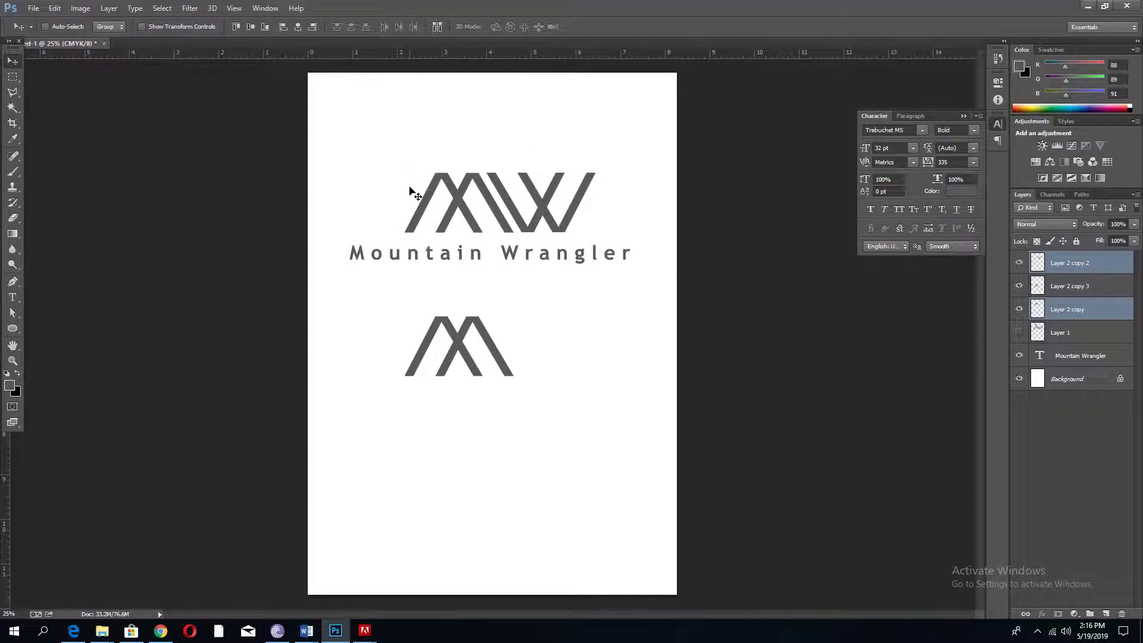
{"action": "key", "text": "ctrl+e"}
{"action": "right_click", "coordinate": [527, 256]}
{"action": "left_click", "coordinate": [566, 258], "text": "shift"}
{"action": "left_click", "coordinate": [298, 27]}
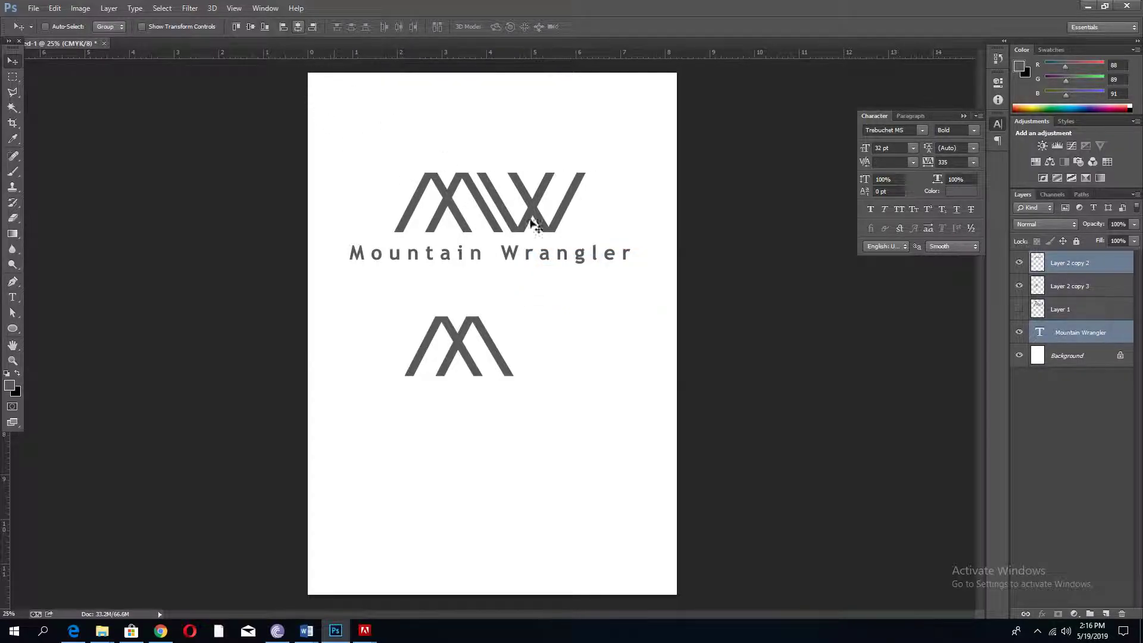
{"action": "left_click_drag", "start_coordinate": [488, 222], "coordinate": [512, 218]}
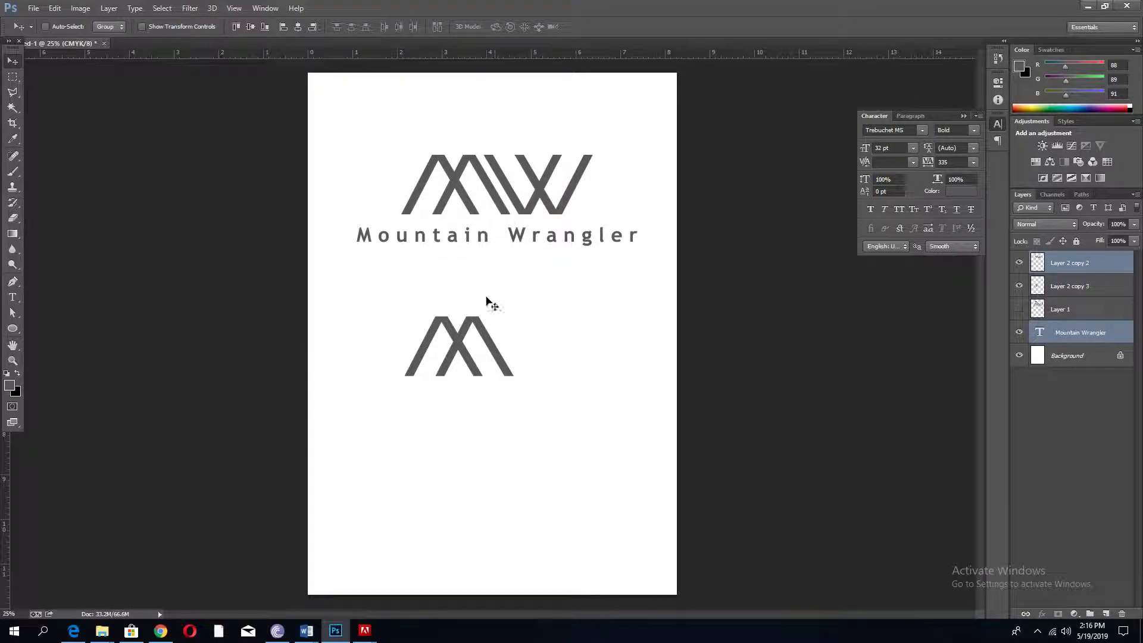
- Duplicate the lower M directly beneath itself and flip the copy vertically into a W
{"action": "right_click", "coordinate": [476, 330]}
{"action": "left_click", "coordinate": [536, 331]}
{"action": "left_click_drag", "start_coordinate": [488, 344], "coordinate": [523, 409]}
{"action": "key", "text": "ctrl+t"}
{"action": "right_click", "coordinate": [518, 403]}
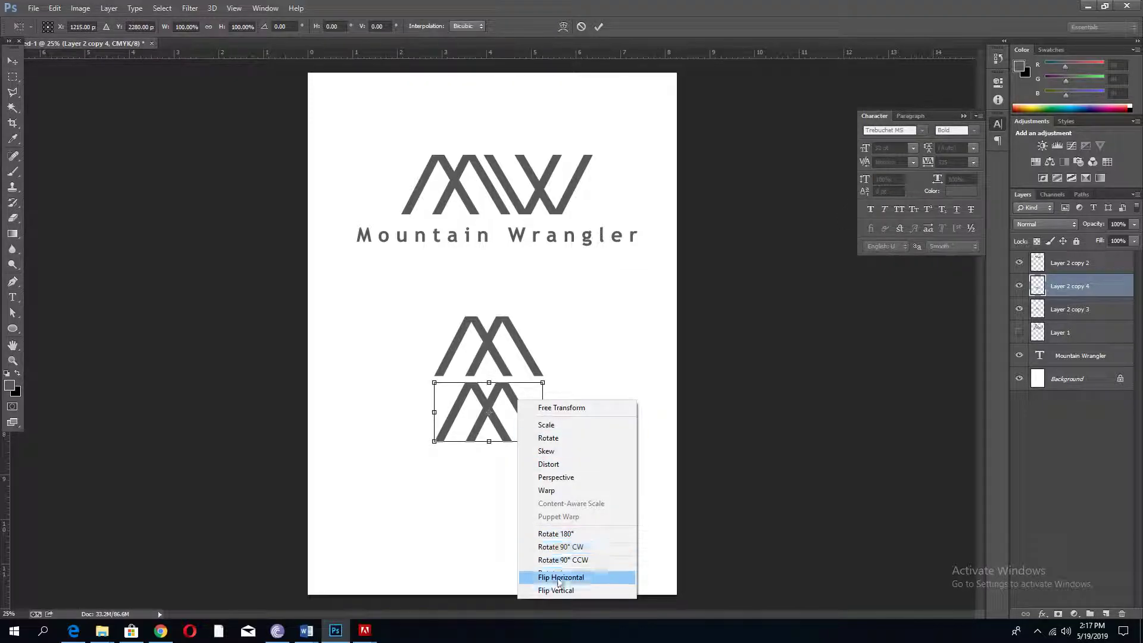
{"action": "left_click", "coordinate": [562, 590]}
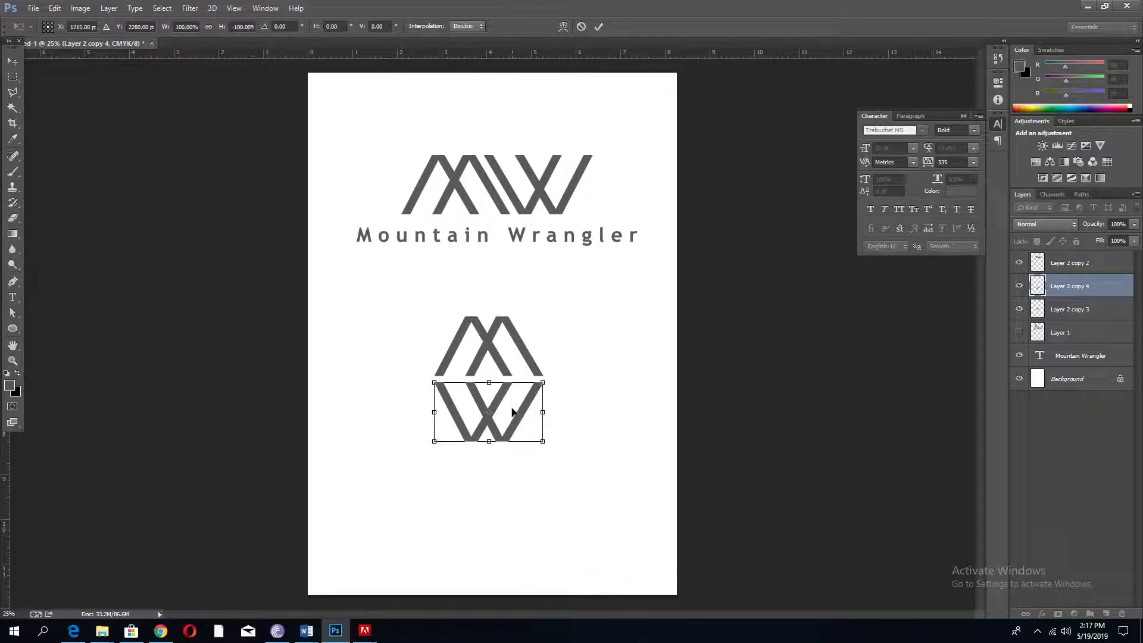
{"action": "key", "text": "Return"}
- Join the W to the bottom of the M and fill it with black, with its transparent pixels locked
{"action": "left_click_drag", "start_coordinate": [505, 416], "coordinate": [504, 412]}
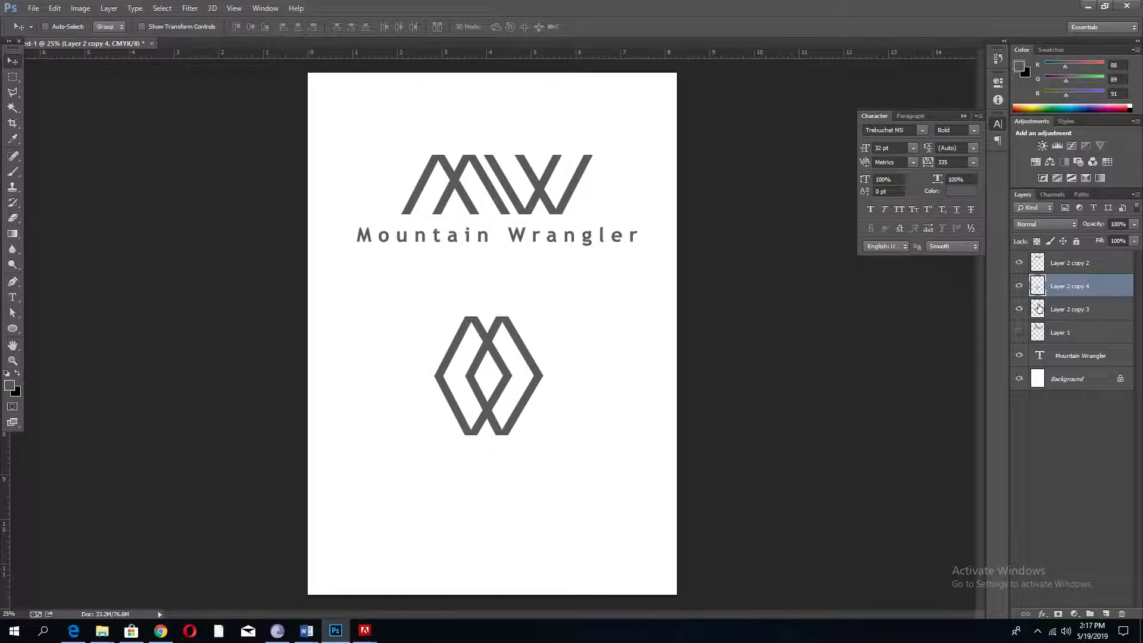
{"action": "left_click", "coordinate": [1037, 241]}
{"action": "key", "text": "ctrl+BackSpace"}
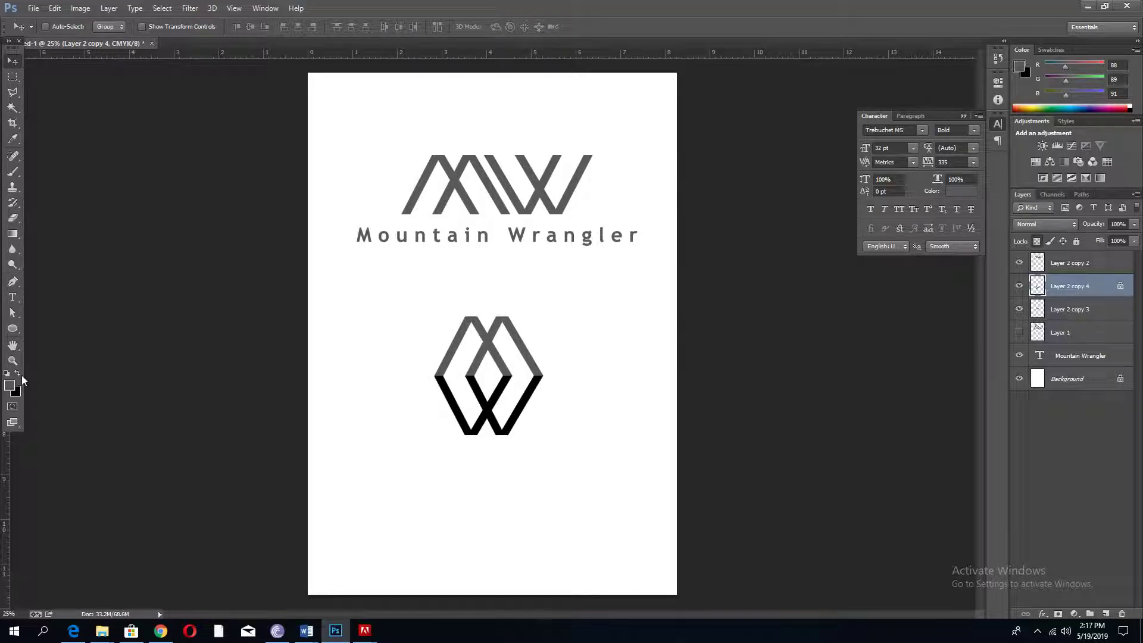
- Duplicate the spaced name below the diamond symbol and break the copy into two lines, Mountain above Wrangler
{"action": "right_click", "coordinate": [488, 236]}
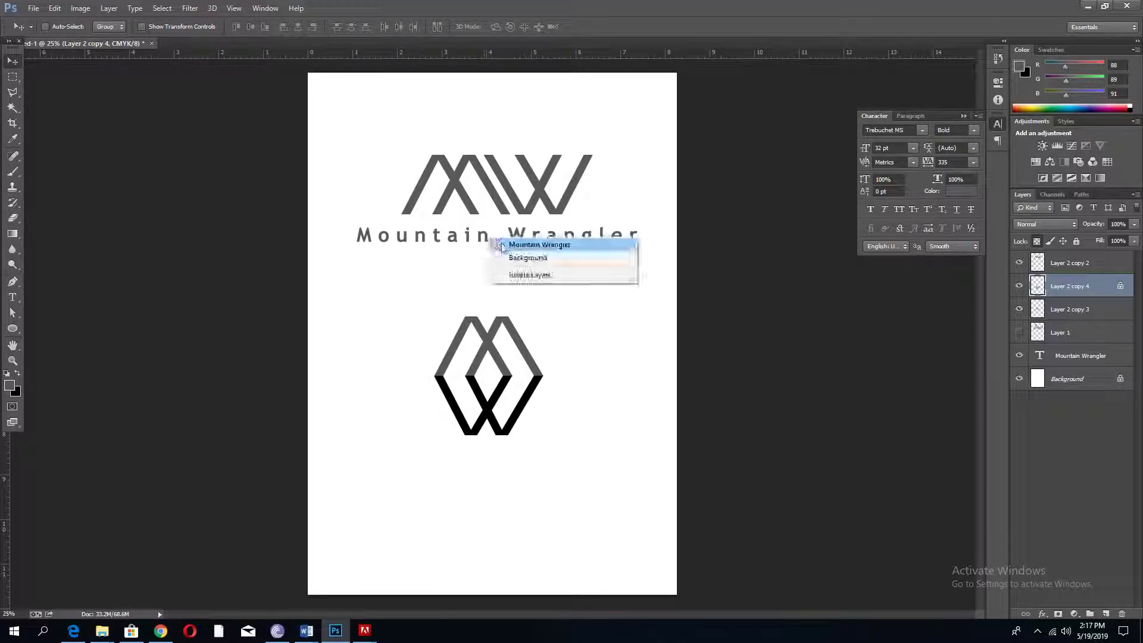
{"action": "left_click", "coordinate": [548, 241]}
{"action": "left_click_drag", "start_coordinate": [495, 239], "coordinate": [495, 468]}
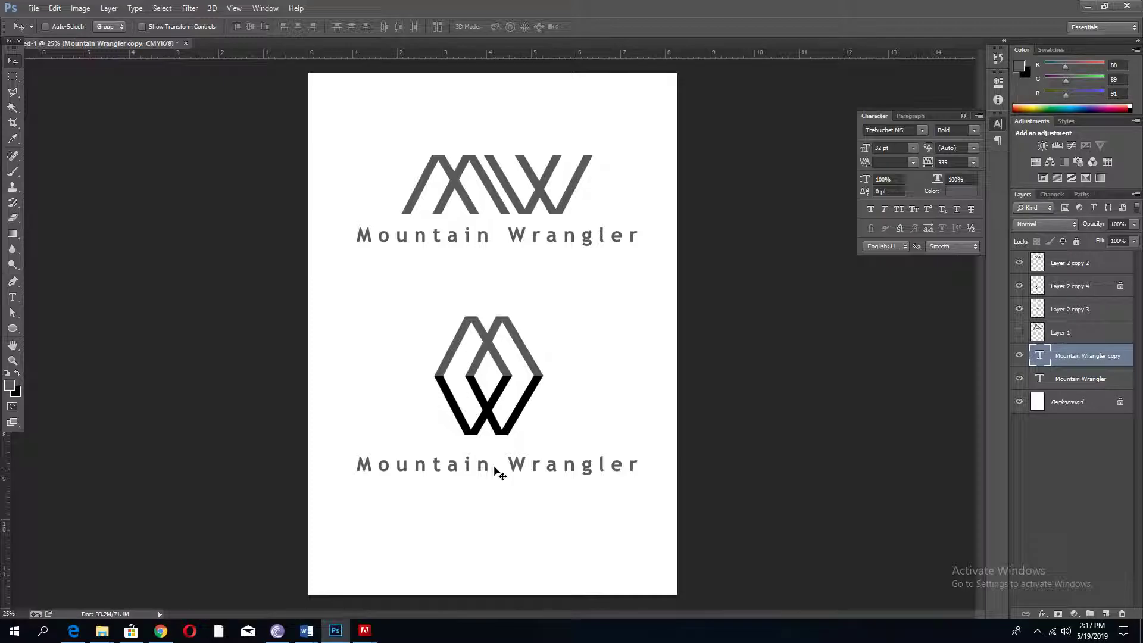
{"action": "key", "text": "t"}
{"action": "left_click", "coordinate": [503, 460]}
{"action": "key", "text": "Return"}
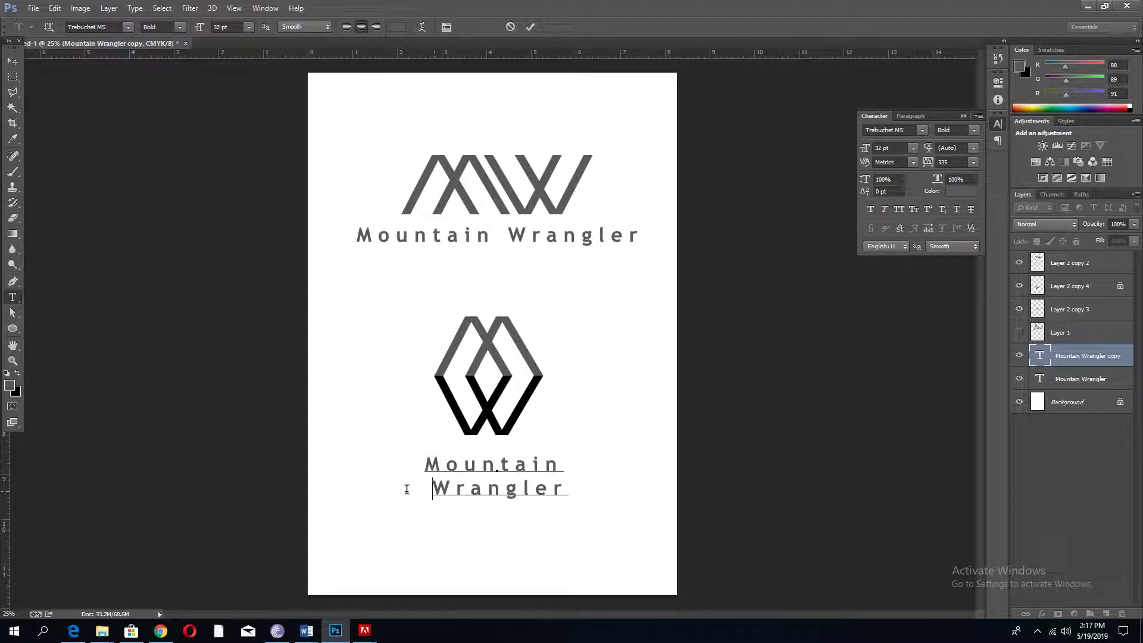
{"action": "left_click_drag", "start_coordinate": [552, 469], "coordinate": [610, 473]}
{"action": "left_click", "coordinate": [613, 481]}
- Set the two-line name's tracking to 0 and its size to 37 pt
{"action": "key", "text": "ctrl+a"}
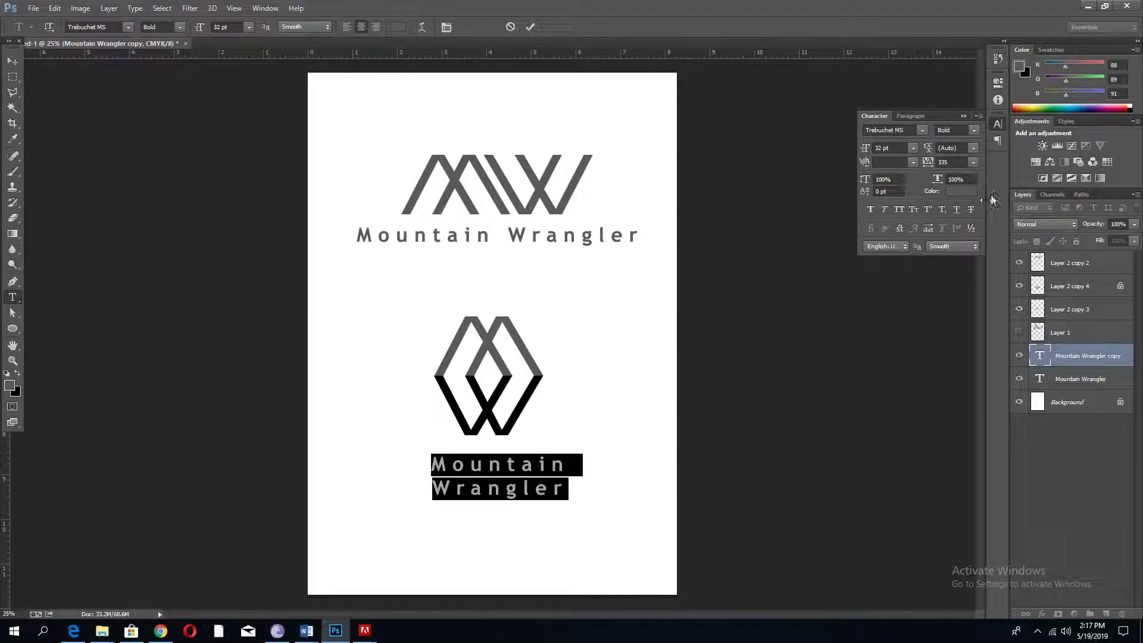
{"action": "left_click", "coordinate": [974, 164]}
{"action": "left_click", "coordinate": [952, 256]}
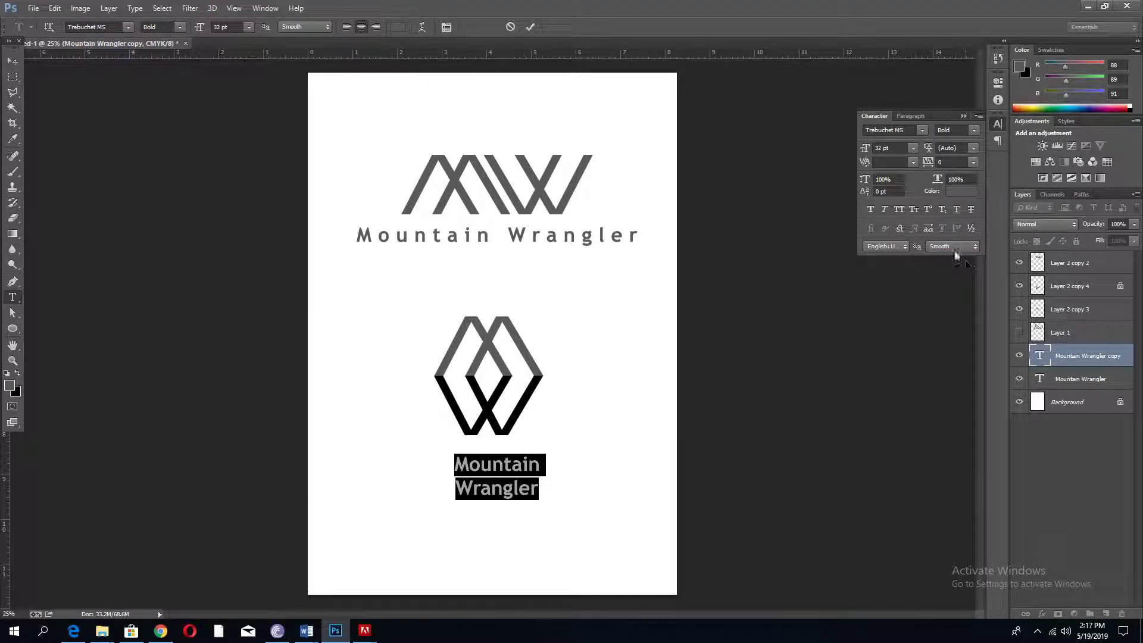
{"action": "mouse_move", "coordinate": [864, 150]}
{"action": "left_mouse_down"}
{"action": "mouse_move", "coordinate": [893, 150]}
{"action": "mouse_move", "coordinate": [842, 149]}
{"action": "left_mouse_up"}
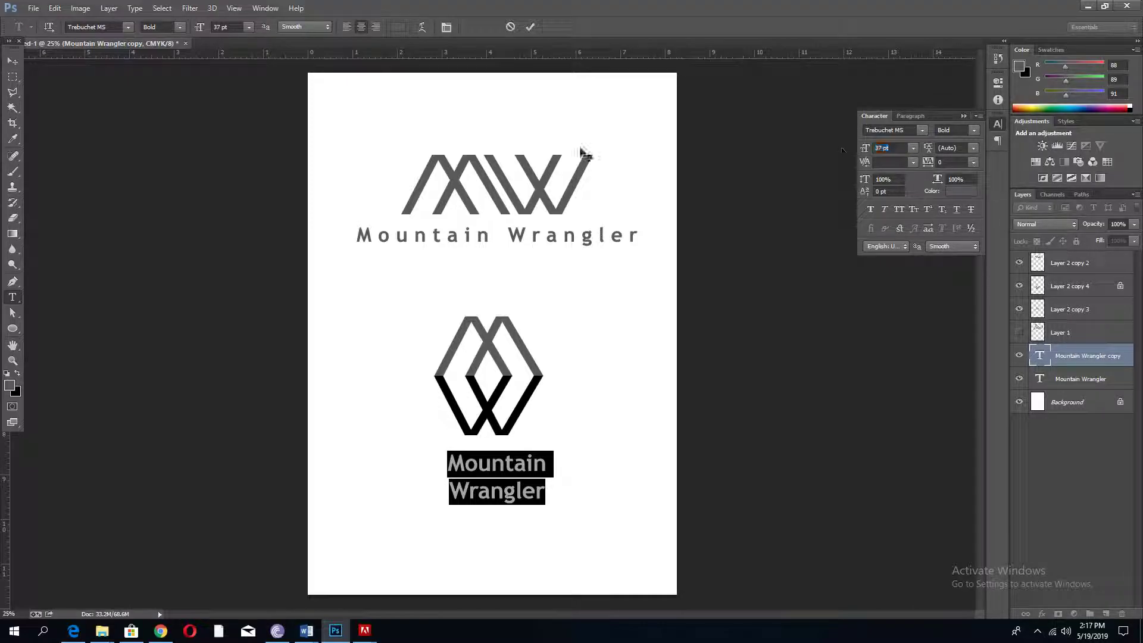
- Scale the two-line name up to 43.34 pt, about as wide as the diamond symbol, and position it just beneath
{"action": "left_click", "coordinate": [13, 61]}
{"action": "left_click_drag", "start_coordinate": [484, 489], "coordinate": [462, 388]}
{"action": "key", "text": "ctrl+t"}
{"action": "left_click_drag", "start_coordinate": [522, 430], "coordinate": [526, 499]}
{"action": "key", "text": "Return"}
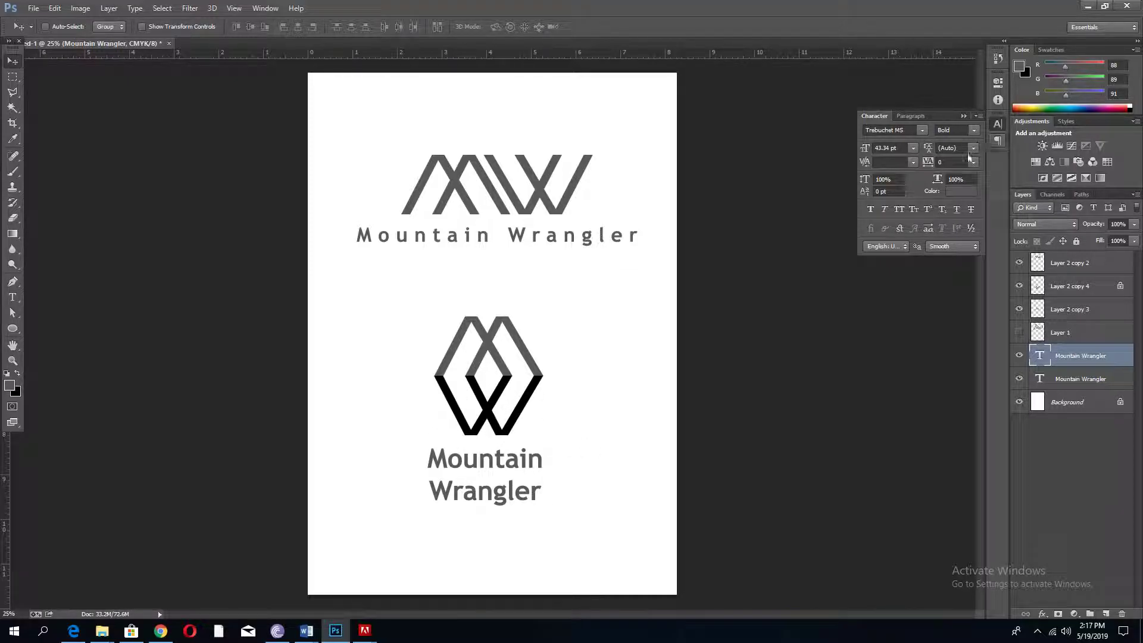
- Set the two-line name's leading to 36 pt and move it slightly closer to the symbol
{"action": "left_click", "coordinate": [974, 147]}
{"action": "left_click", "coordinate": [976, 310]}
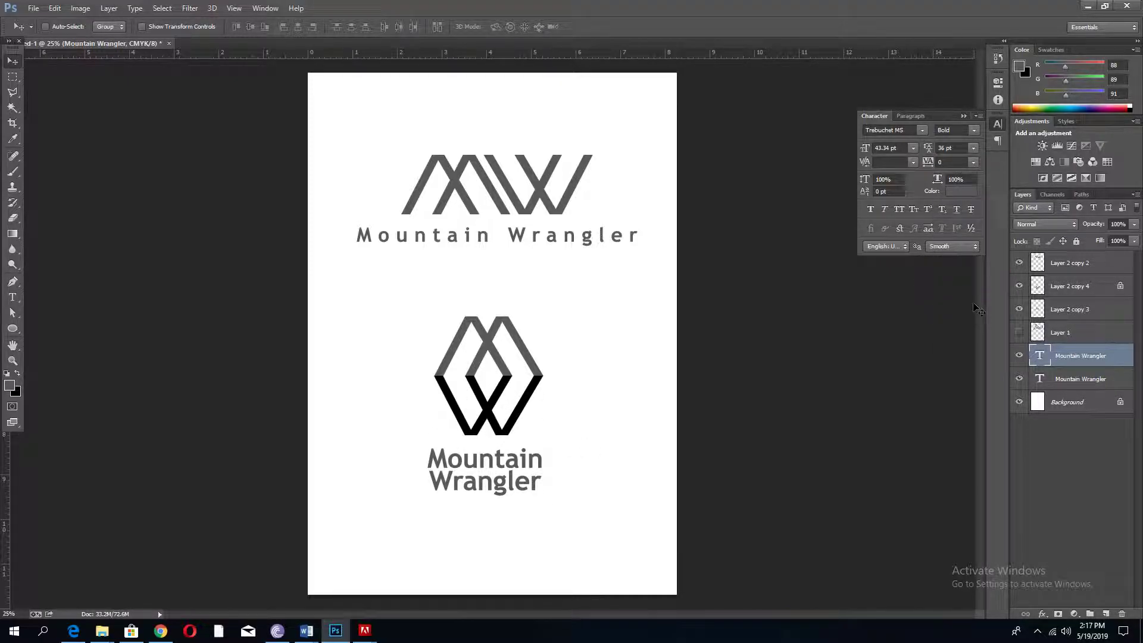
{"action": "left_click_drag", "start_coordinate": [498, 463], "coordinate": [499, 458]}
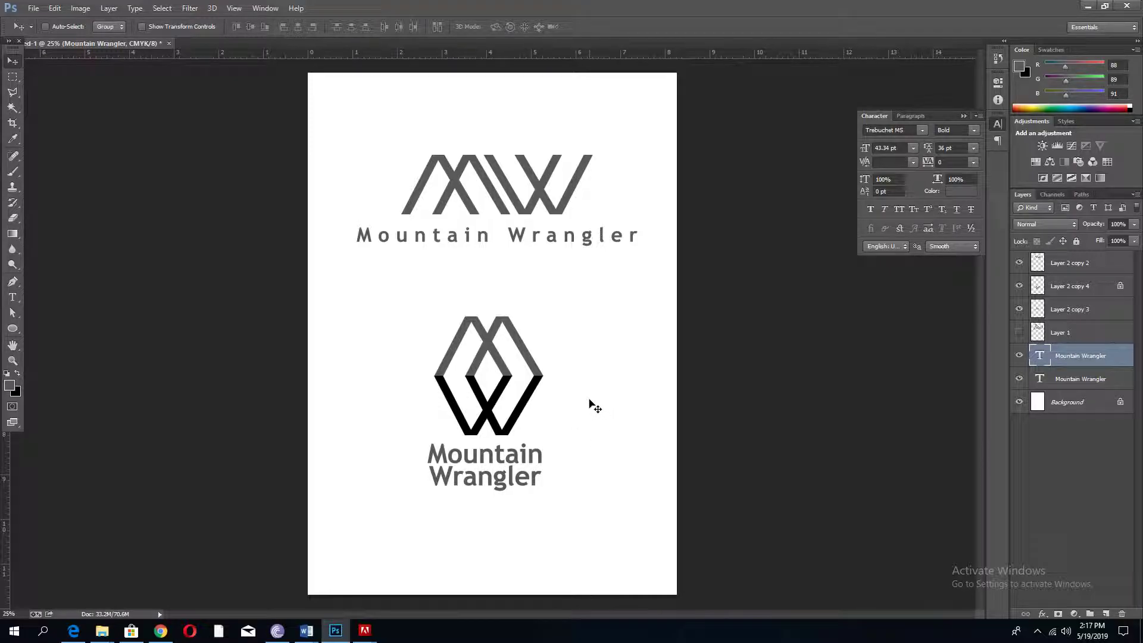
- Move the diamond symbol and its two-line name together slightly down the page
{"action": "left_click_drag", "start_coordinate": [555, 300], "coordinate": [418, 501]}
{"action": "left_click_drag", "start_coordinate": [474, 468], "coordinate": [474, 493]}
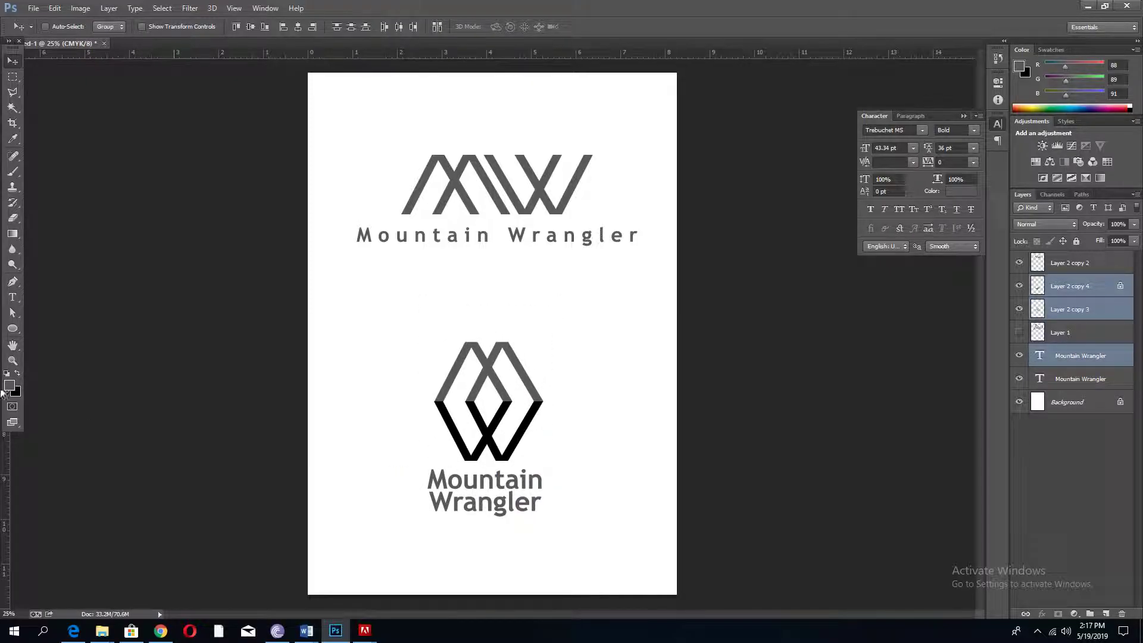
- Draw a rectangle about 2492 by 1888 px over the page's lower half and place its layer directly above the Background
{"action": "right_click", "coordinate": [13, 329]}
{"action": "left_click", "coordinate": [54, 326]}
{"action": "mouse_move", "coordinate": [308, 315]}
{"action": "left_mouse_down"}
{"action": "mouse_move", "coordinate": [682, 566]}
{"action": "mouse_move", "coordinate": [677, 592]}
{"action": "left_mouse_up"}
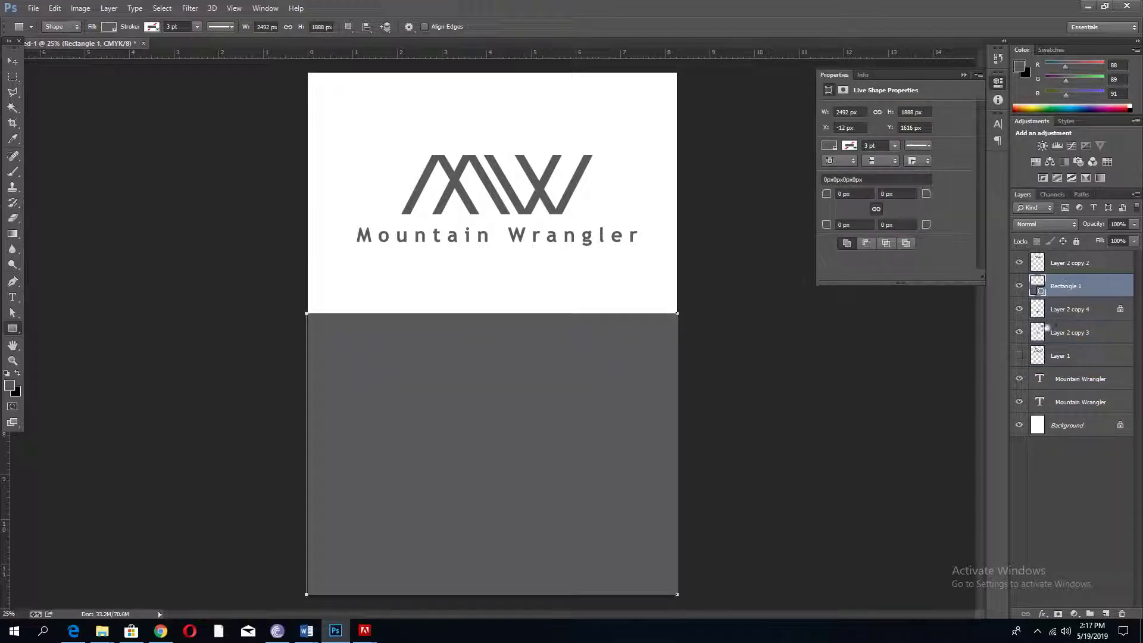
{"action": "left_click_drag", "start_coordinate": [1101, 290], "coordinate": [1075, 412]}
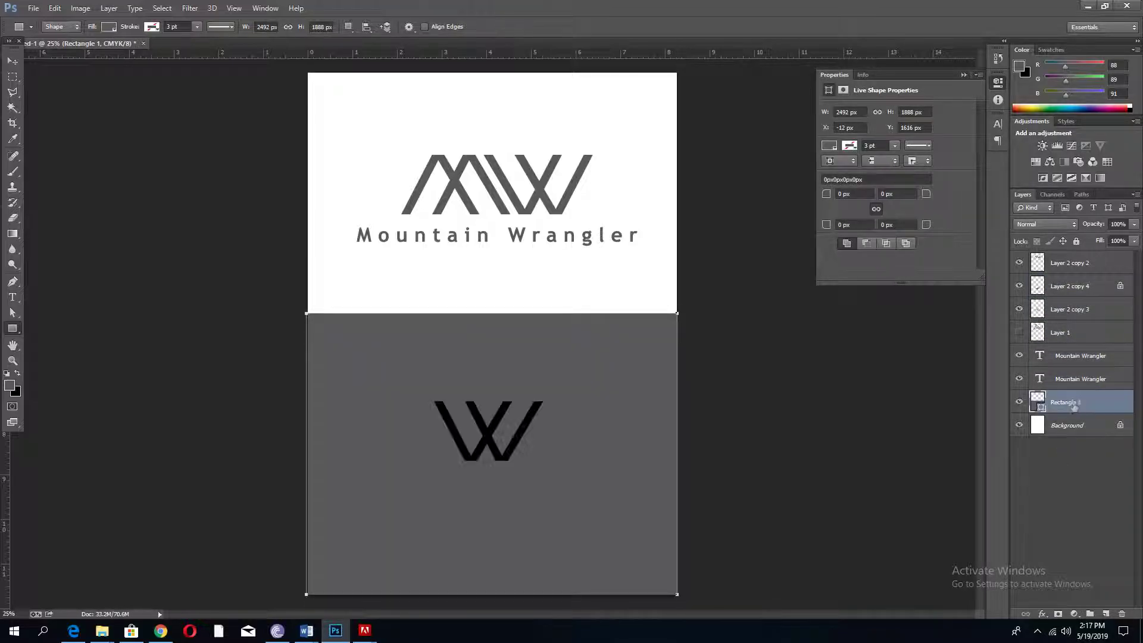
- Fill the rectangle with a golden yellow of R 196, G 148, B 0
{"action": "left_click", "coordinate": [8, 385]}
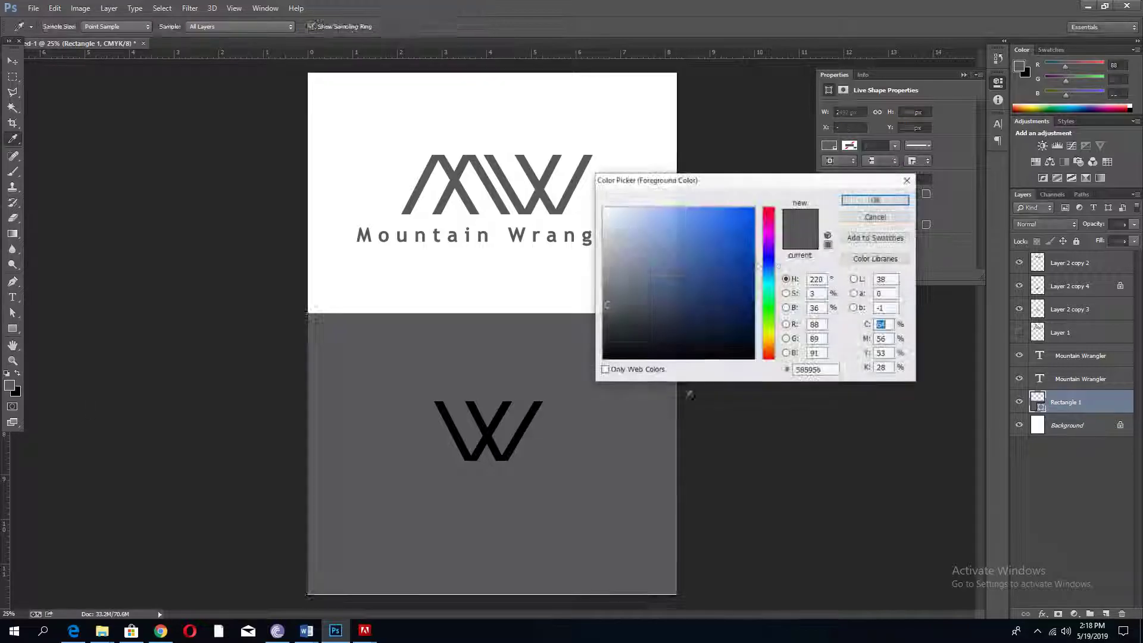
{"action": "left_click", "coordinate": [768, 340]}
{"action": "left_click", "coordinate": [753, 244]}
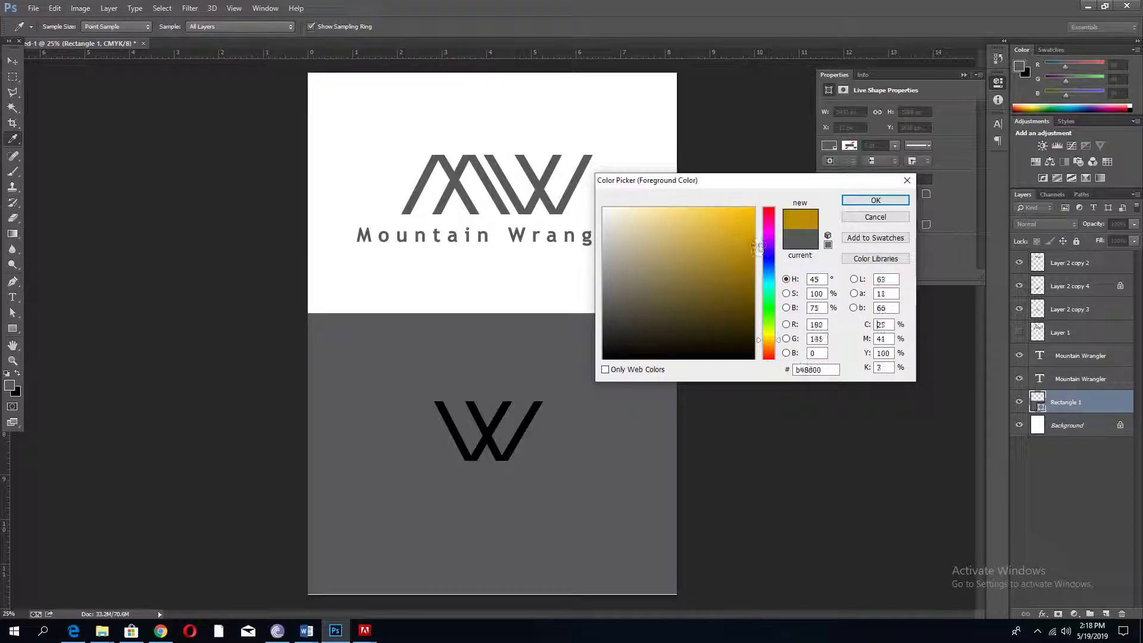
{"action": "left_click", "coordinate": [874, 200]}
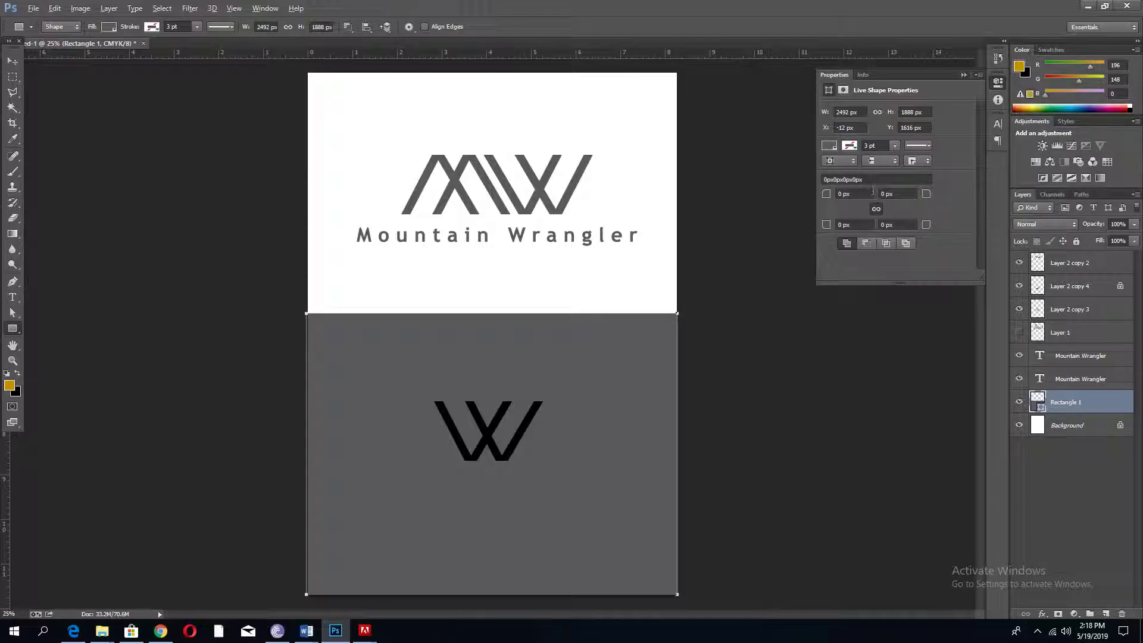
{"action": "key", "text": "alt+BackSpace"}
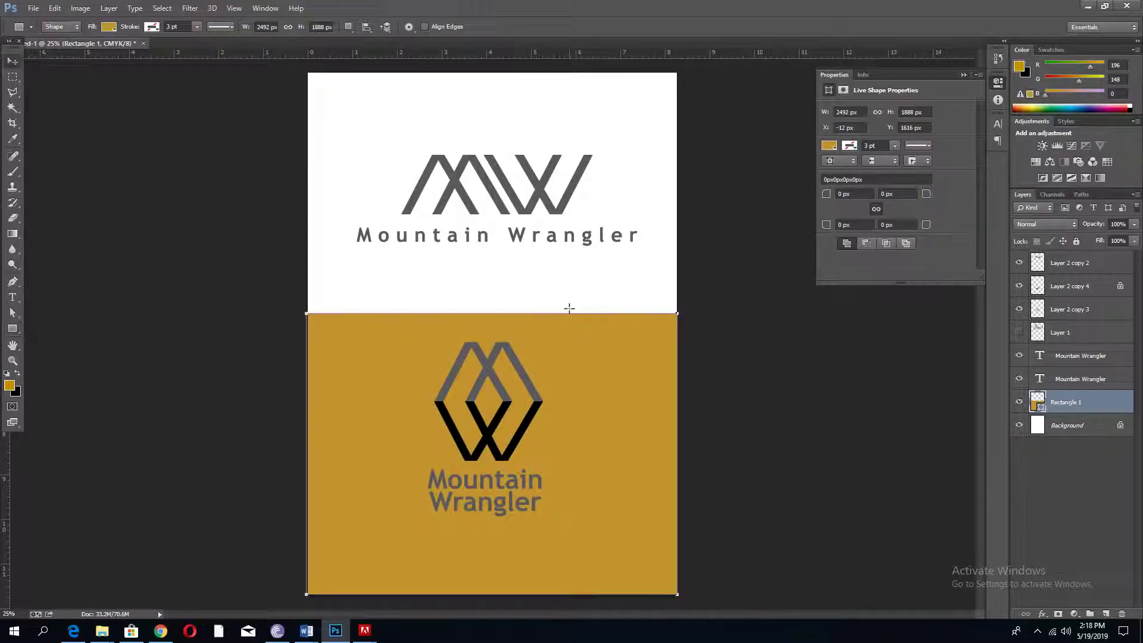
- Move the diamond symbol and its name together about 0.55 in down, centering them vertically on the golden rectangle
{"action": "key", "text": "v"}
{"action": "left_click", "coordinate": [609, 295], "text": "ctrl"}
{"action": "right_click", "coordinate": [538, 403]}
{"action": "left_click", "coordinate": [545, 401]}
{"action": "right_click", "coordinate": [530, 419]}
{"action": "left_click", "coordinate": [531, 426], "text": "shift"}
{"action": "right_click", "coordinate": [516, 487]}
{"action": "left_click", "coordinate": [524, 489], "text": "shift"}
{"action": "left_click_drag", "start_coordinate": [516, 482], "coordinate": [520, 506]}
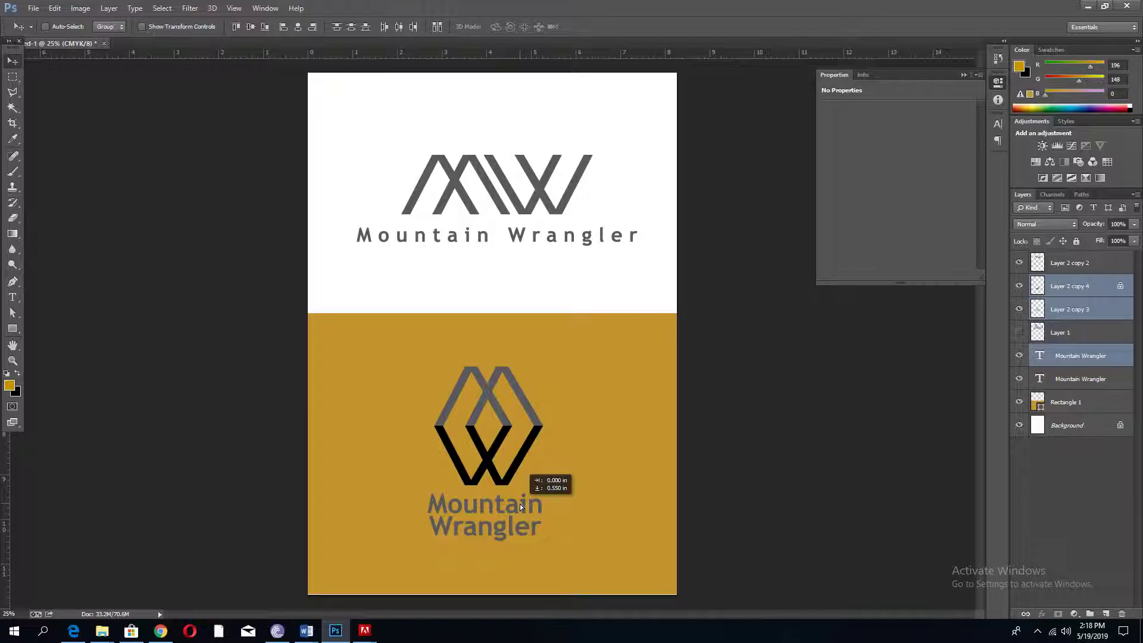
{"action": "right_click", "coordinate": [604, 417]}
{"action": "left_click", "coordinate": [623, 427]}
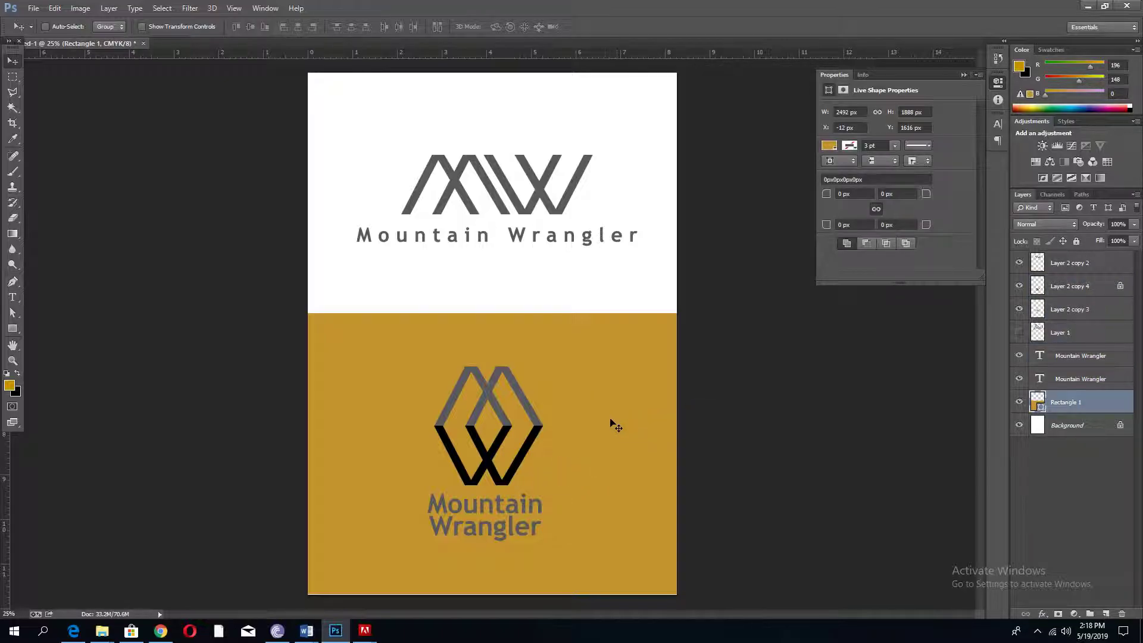
- Preview the artwork without the interface and delete the MW symbol and spaced name from the white upper half
{"action": "key", "text": "Tab"}
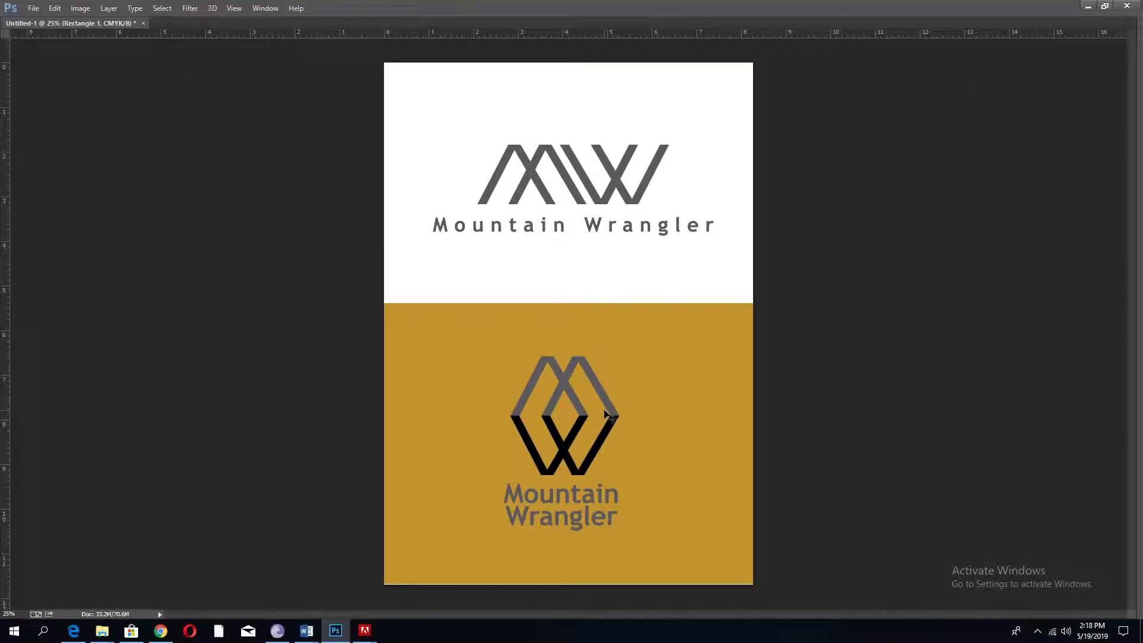
{"action": "key", "text": "Tab"}
{"action": "left_click_drag", "start_coordinate": [610, 128], "coordinate": [369, 265]}
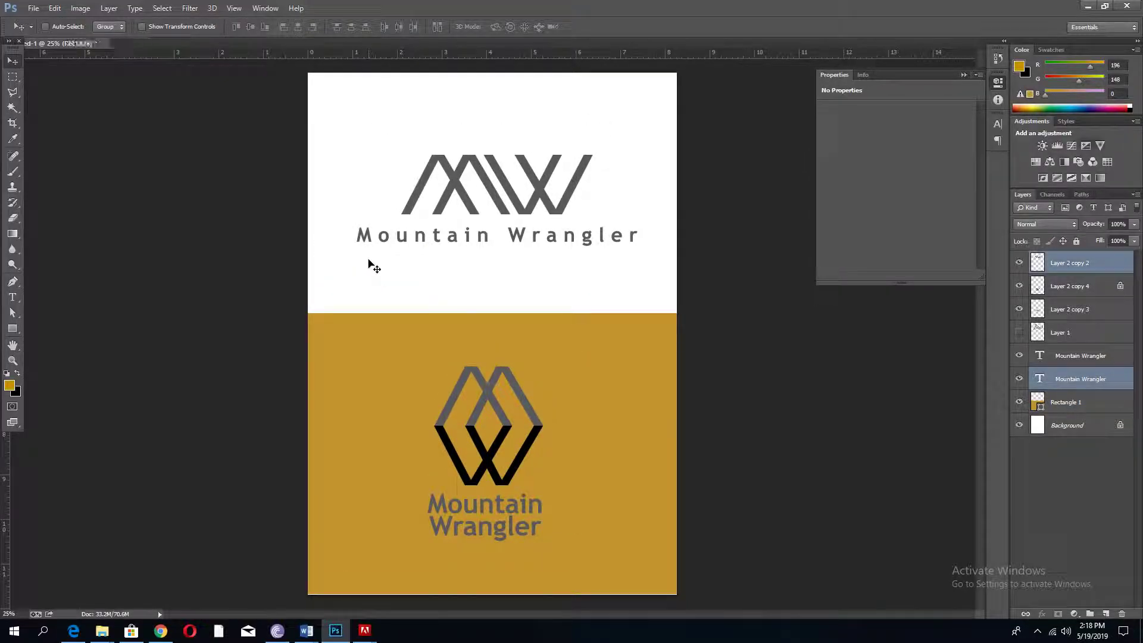
{"action": "key", "text": "Delete"}
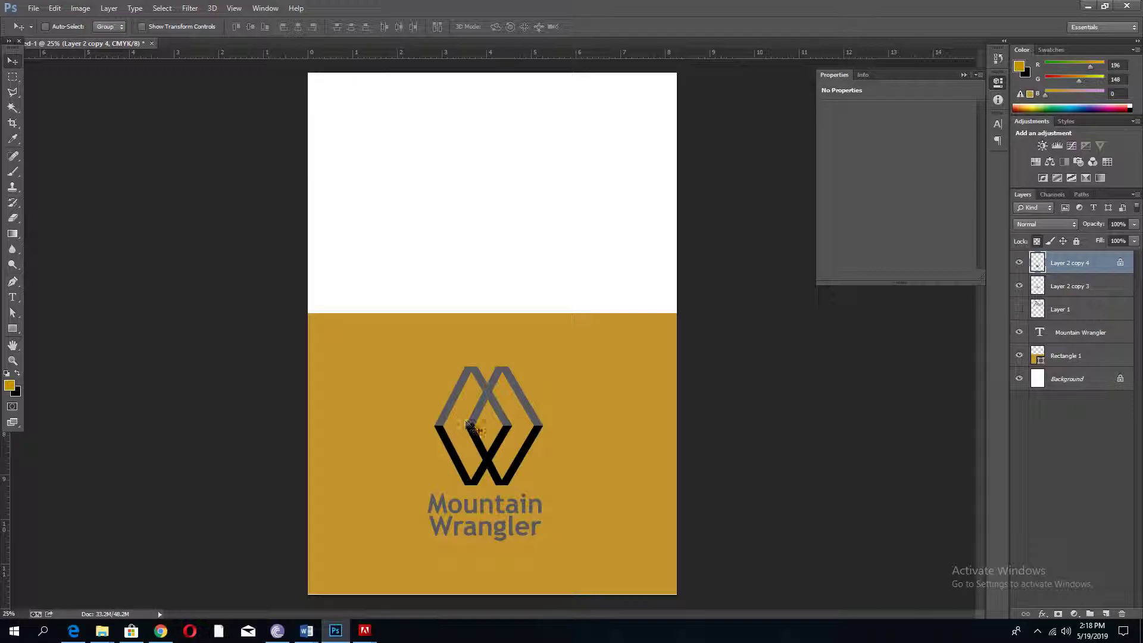
- Duplicate the diamond symbol's M and W together with the two-line name onto the white upper half, and view the result without panels
{"action": "right_click", "coordinate": [472, 424]}
{"action": "left_click", "coordinate": [506, 431]}
{"action": "right_click", "coordinate": [496, 509]}
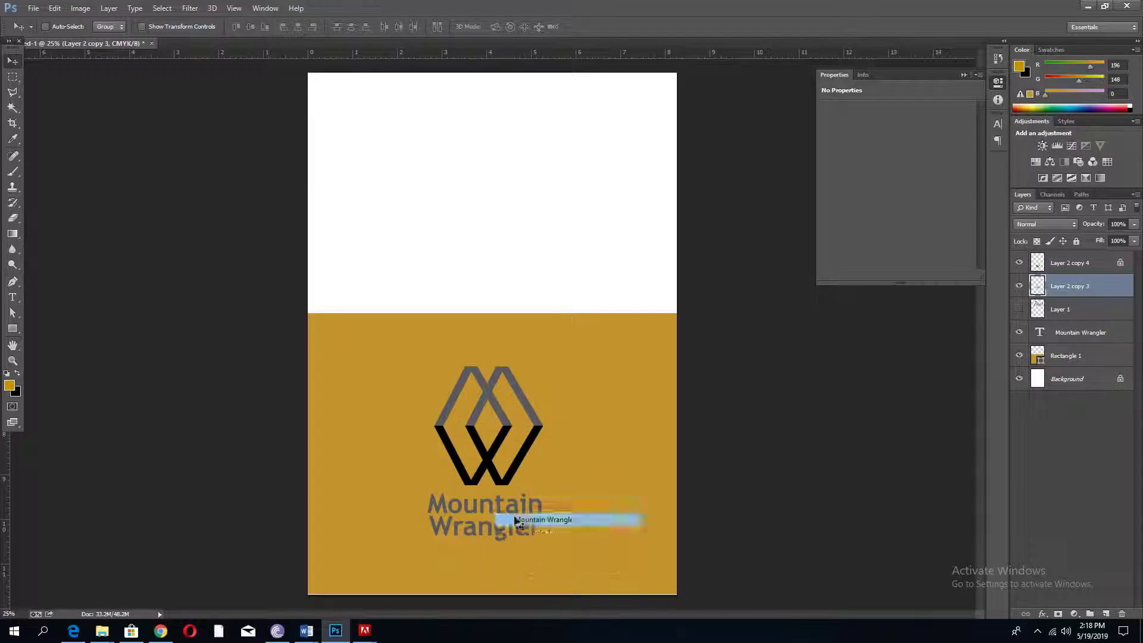
{"action": "left_click", "coordinate": [506, 517], "text": "shift"}
{"action": "left_click_drag", "start_coordinate": [495, 508], "coordinate": [501, 267], "text": "alt"}
{"action": "key", "text": "ctrl+z"}
{"action": "right_click", "coordinate": [501, 439]}
{"action": "left_click", "coordinate": [517, 446], "text": "shift"}
{"action": "left_click_drag", "start_coordinate": [517, 446], "coordinate": [512, 173]}
{"action": "key", "text": "Tab"}
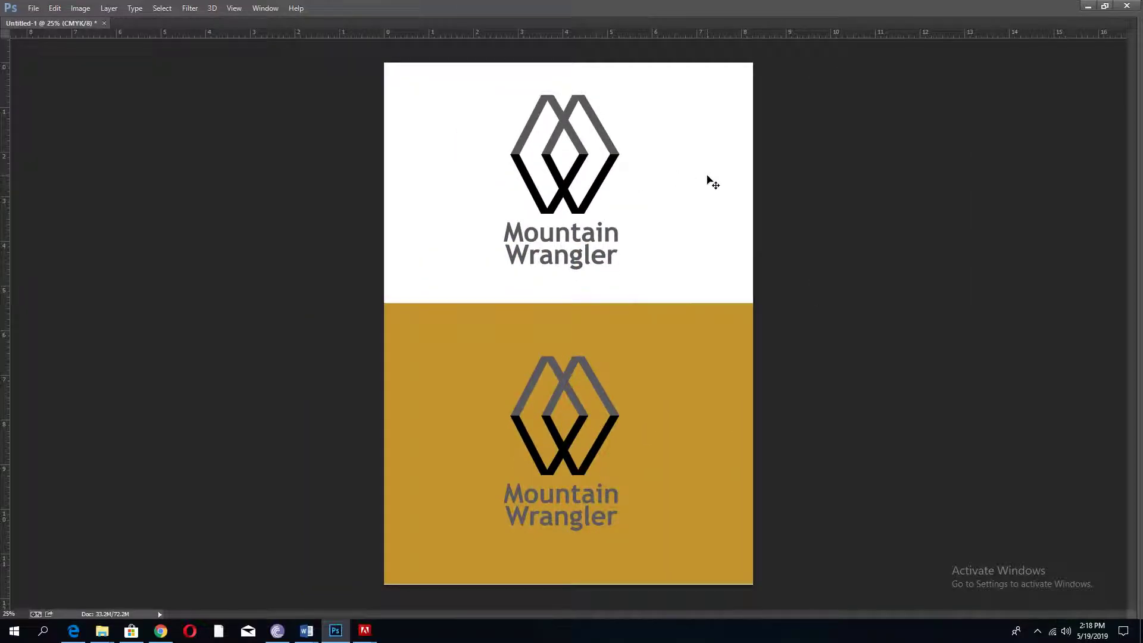